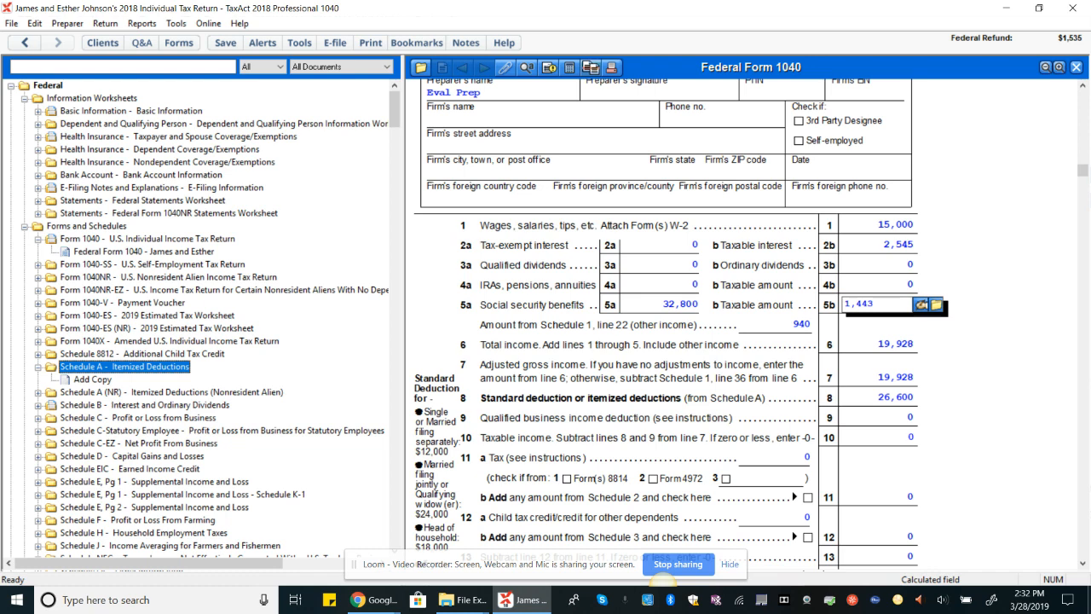
Add a Schedule A copy to the return and open the Form 1098 linked to its line 8a mortgage interest total
{"action": "double_click", "coordinate": [92, 380]}
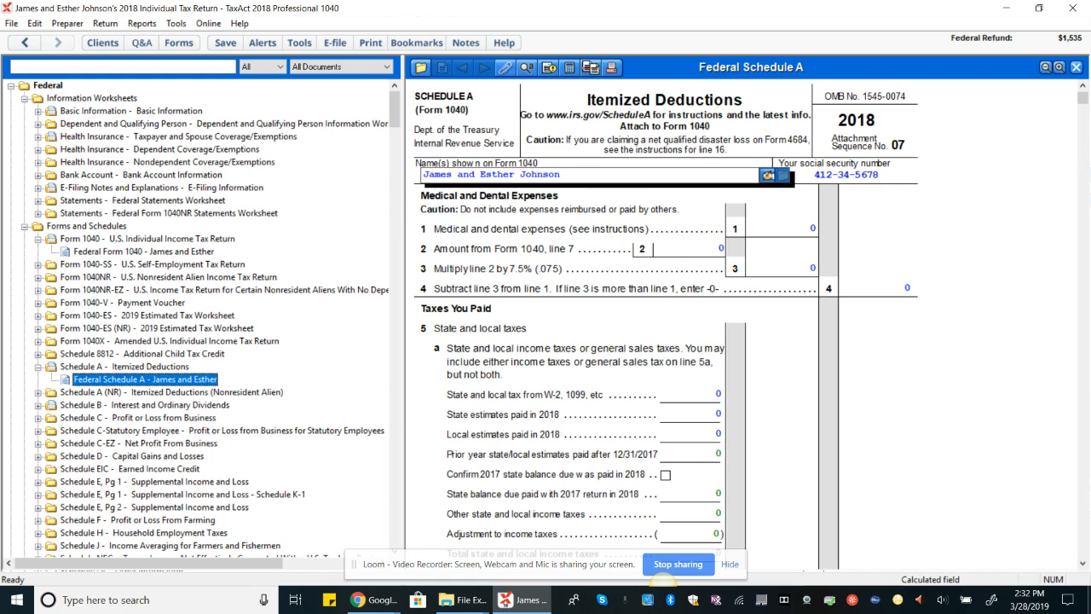
{"action": "scroll", "coordinate": [750, 324], "scroll_direction": "down", "scroll_amount": 10}
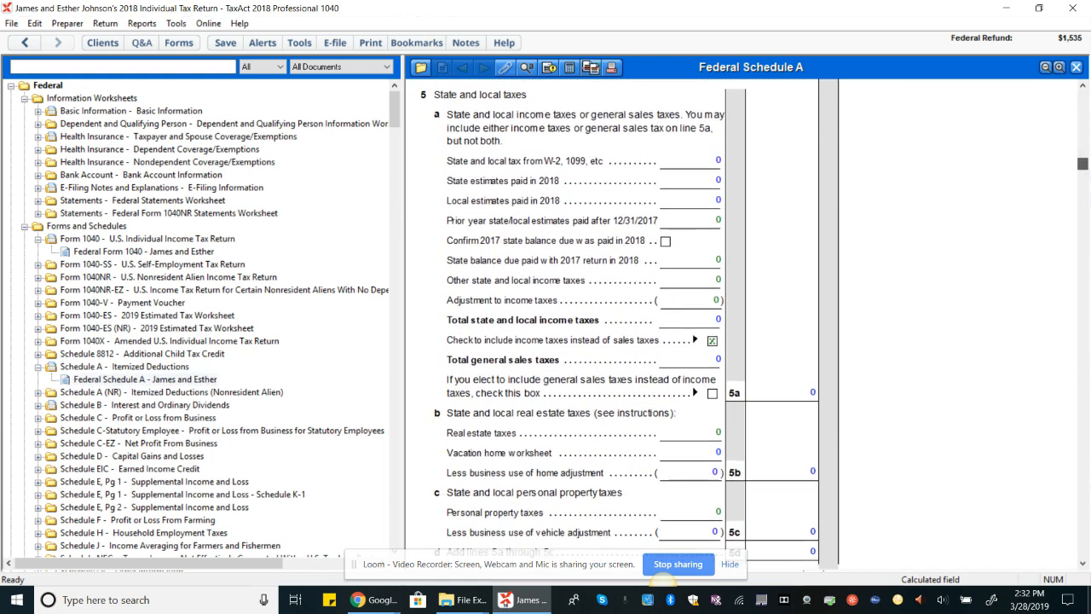
{"action": "scroll", "coordinate": [750, 324], "scroll_direction": "down", "scroll_amount": 8}
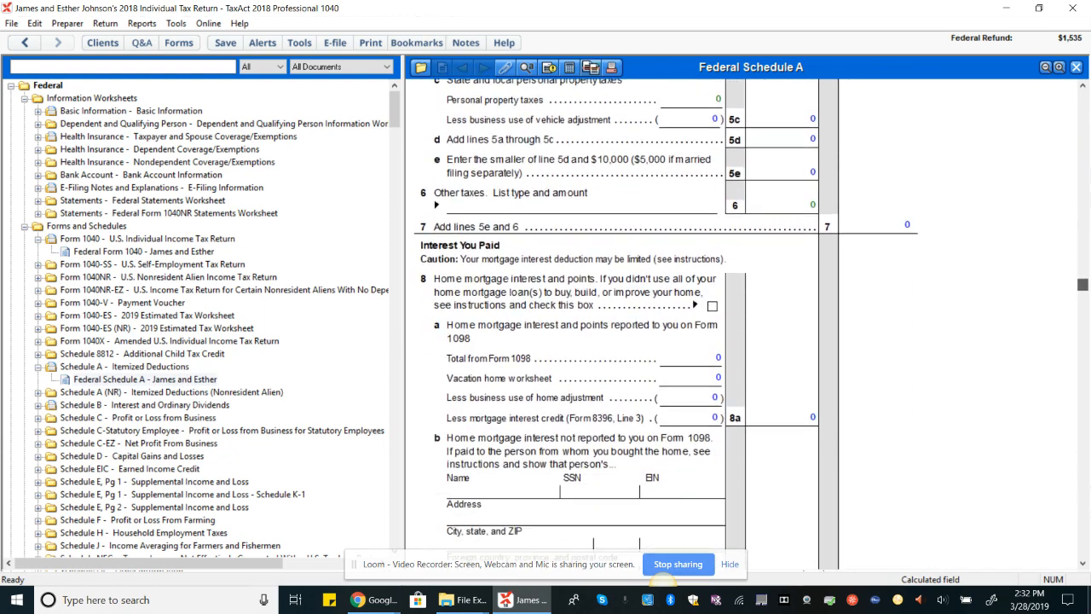
{"action": "scroll", "coordinate": [751, 323], "scroll_direction": "down", "scroll_amount": 1}
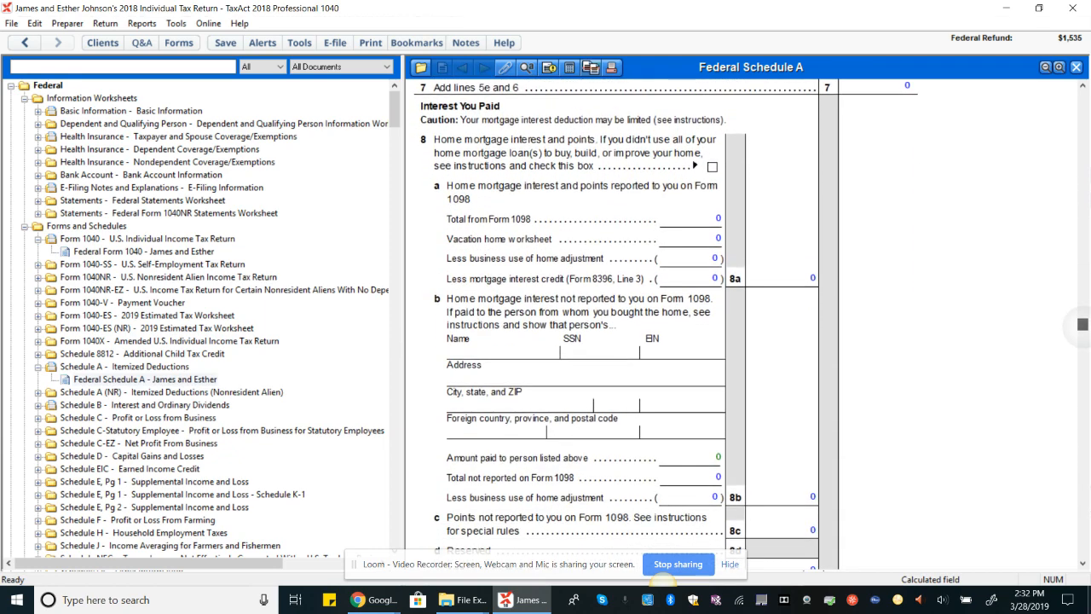
{"action": "scroll", "coordinate": [750, 324], "scroll_direction": "up", "scroll_amount": 1}
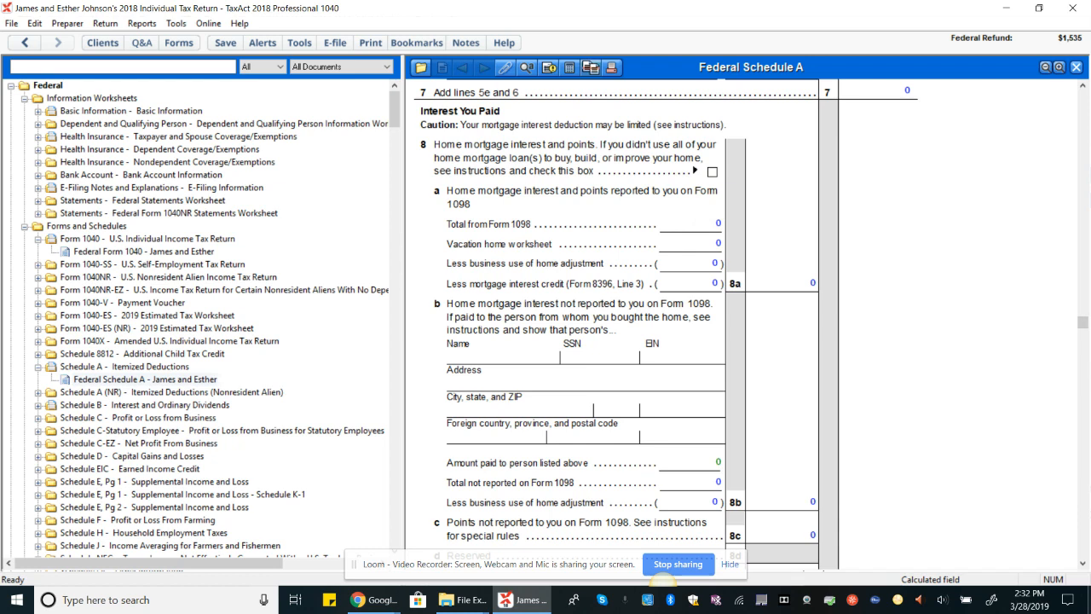
{"action": "left_click", "coordinate": [687, 223]}
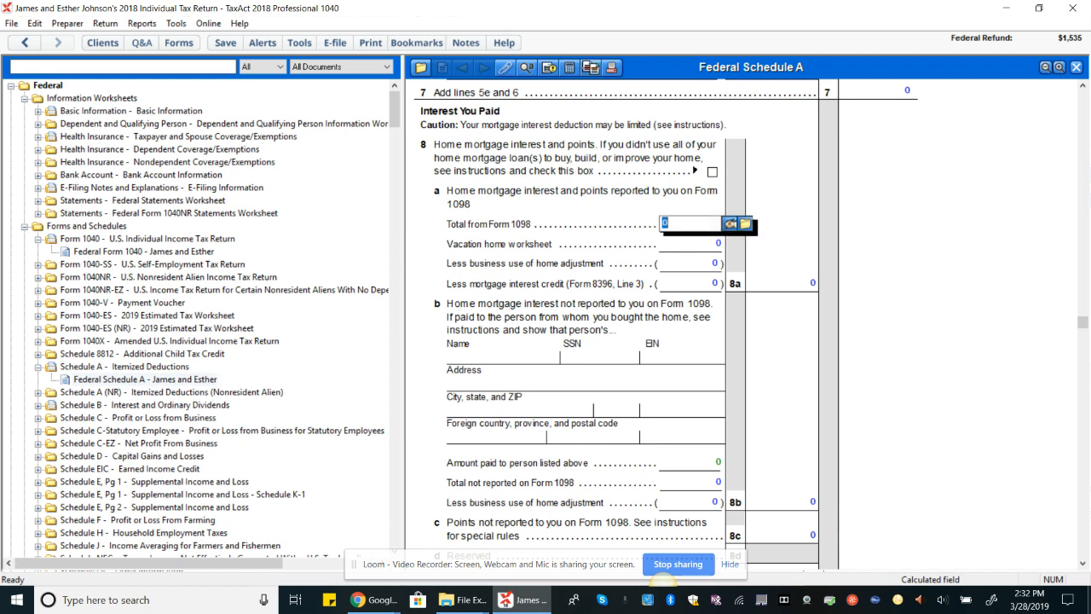
{"action": "left_click", "coordinate": [738, 224]}
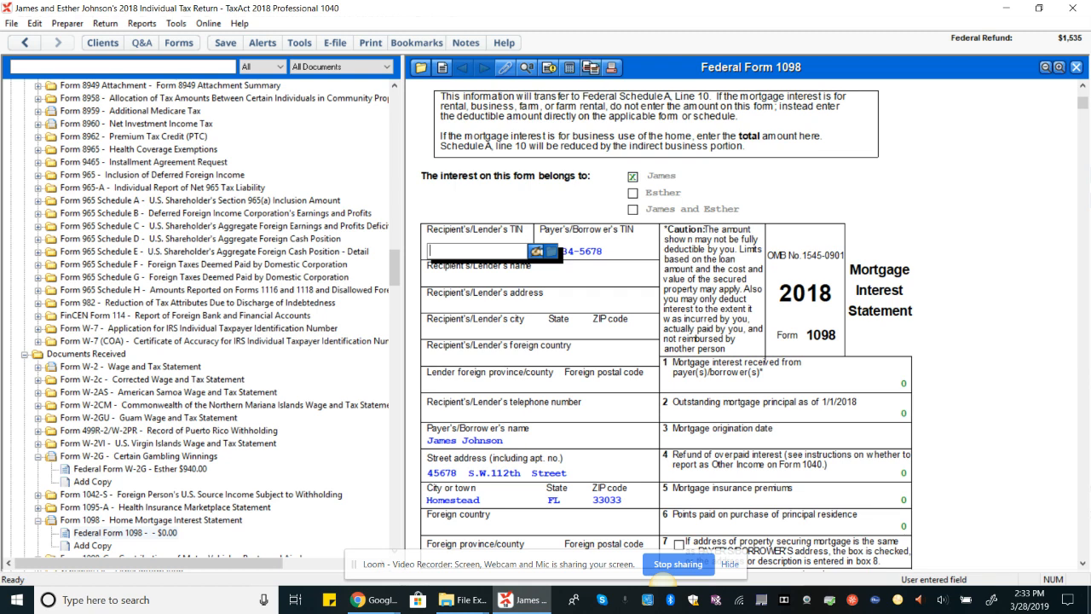
Enter CentralBank as the recipient's/lender's name on Form 1098
{"action": "key", "text": "Tab"}
{"action": "type", "text": "Ce"}
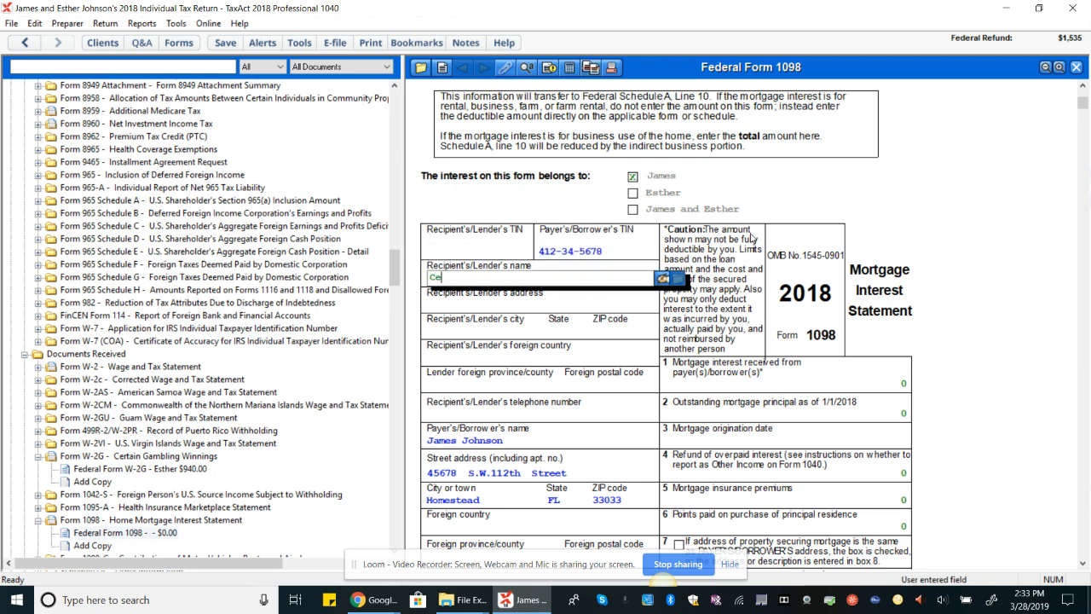
{"action": "type", "text": "ntralBank"}
{"action": "key", "text": "Tab"}
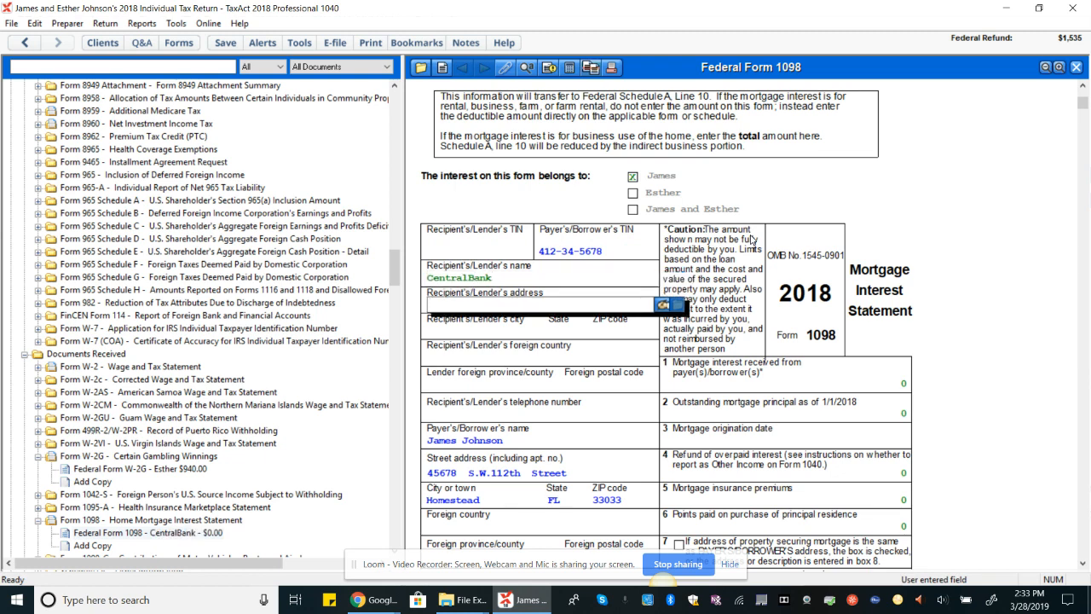
Enter 10,500 as the mortgage interest received in box 1 of Form 1098 and return to Schedule A
{"action": "left_click", "coordinate": [894, 383]}
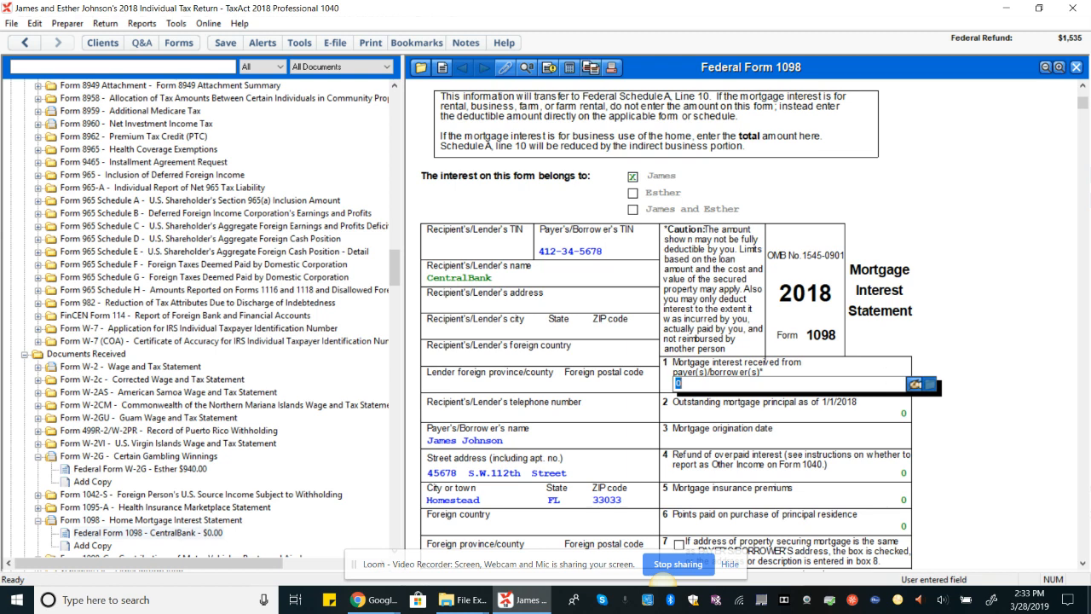
{"action": "type", "text": "10500"}
{"action": "key", "text": "Tab"}
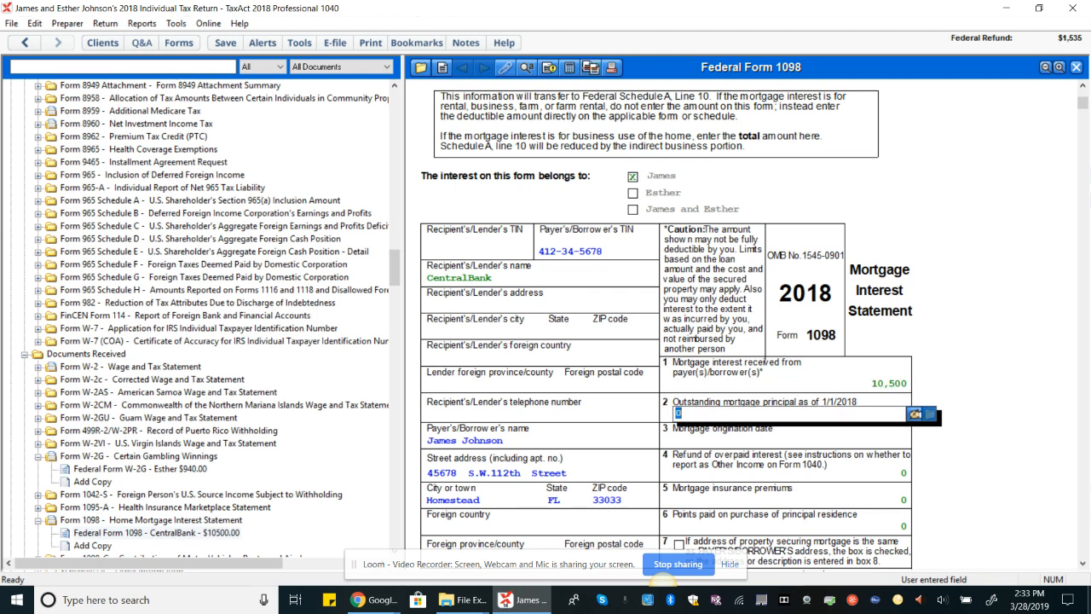
{"action": "left_click_drag", "start_coordinate": [1083, 104], "coordinate": [1083, 550]}
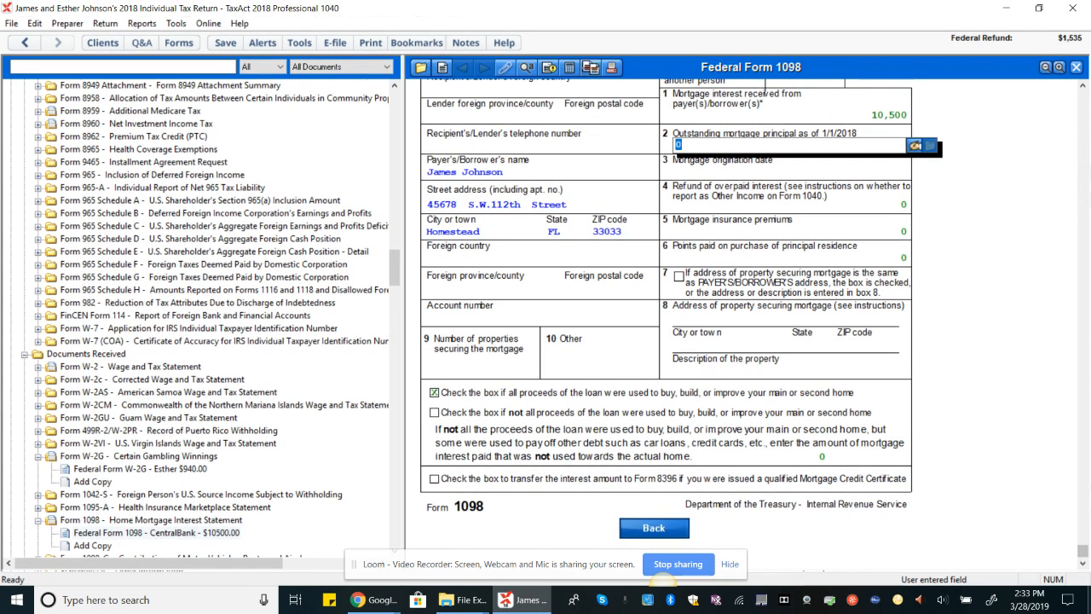
{"action": "left_click", "coordinate": [654, 528]}
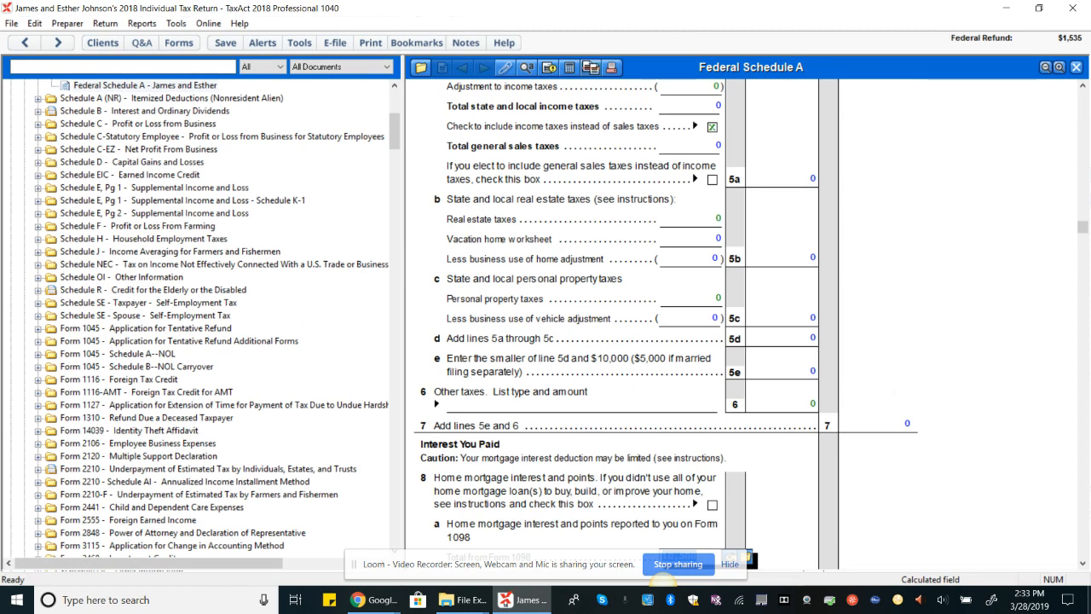
Enter 5,600 for real estate taxes on line 5b of Schedule A
{"action": "scroll", "coordinate": [746, 324], "scroll_direction": "up", "scroll_amount": 5}
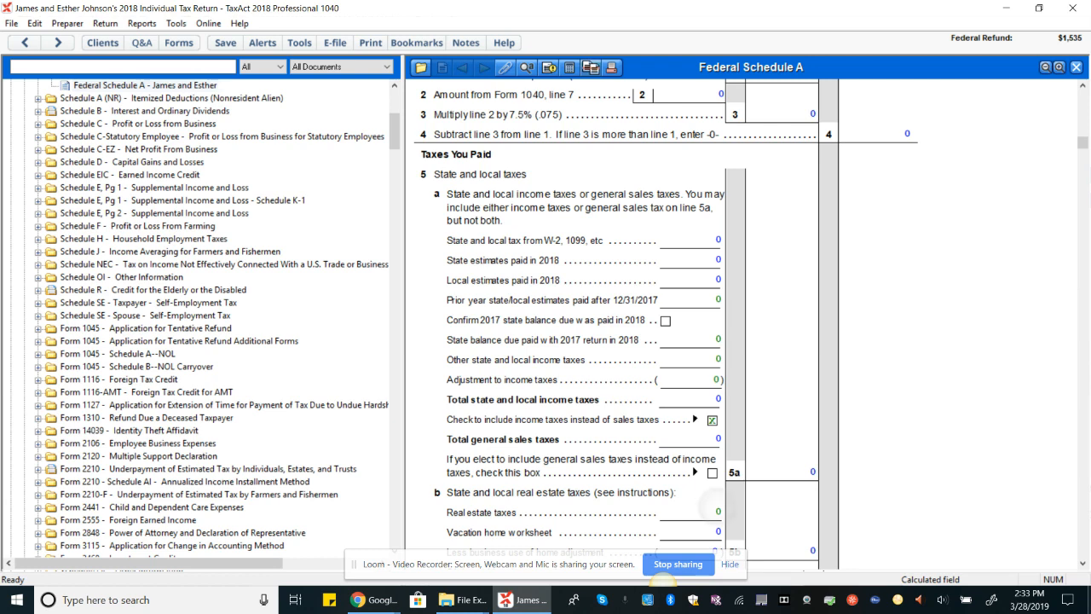
{"action": "left_click", "coordinate": [695, 513]}
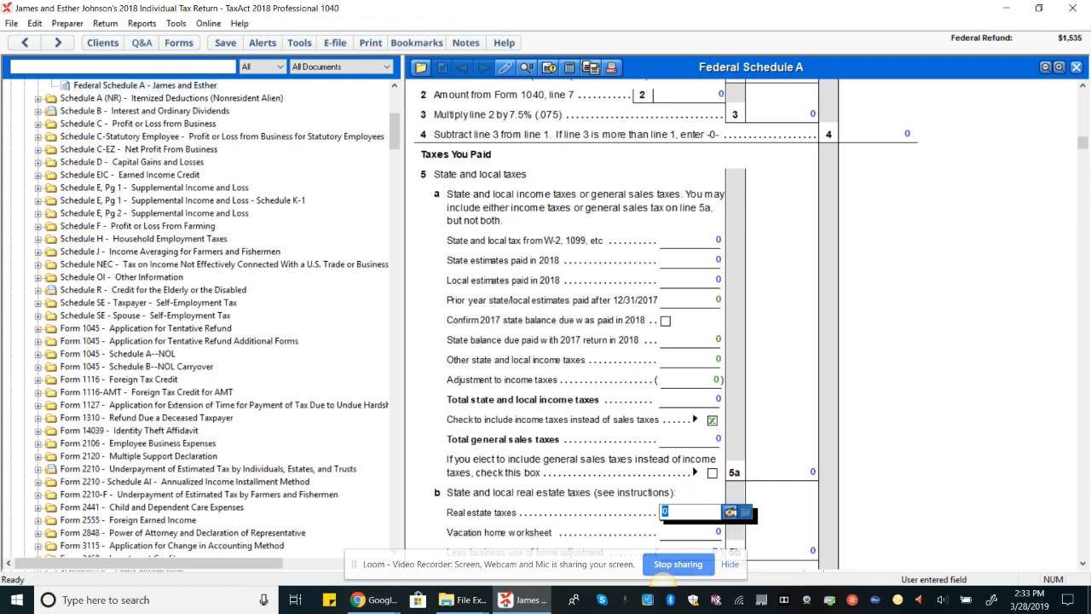
{"action": "type", "text": "5600"}
{"action": "key", "text": "Return"}
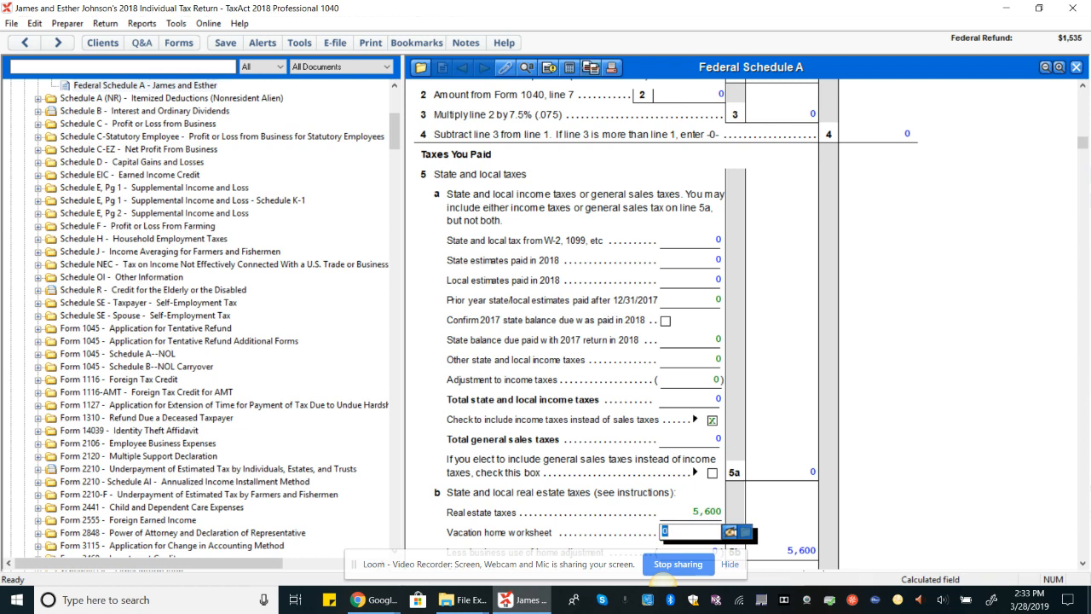
Enter 185 for personal property taxes on line 5c of Schedule A
{"action": "left_click", "coordinate": [664, 570]}
{"action": "key", "text": "Page_Down"}
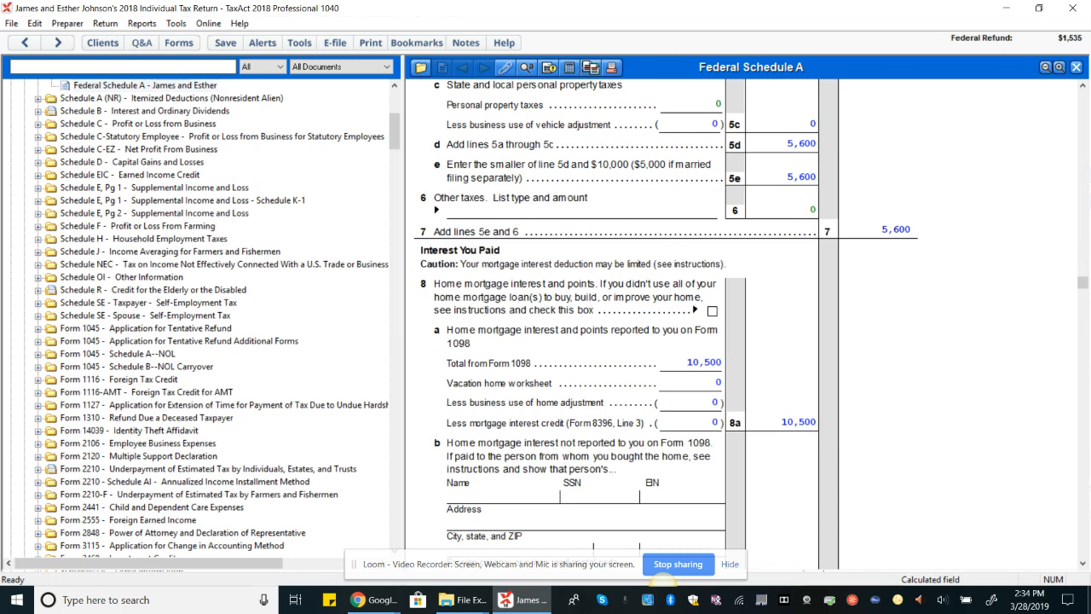
{"action": "left_click_drag", "start_coordinate": [1081, 284], "coordinate": [1067, 170]}
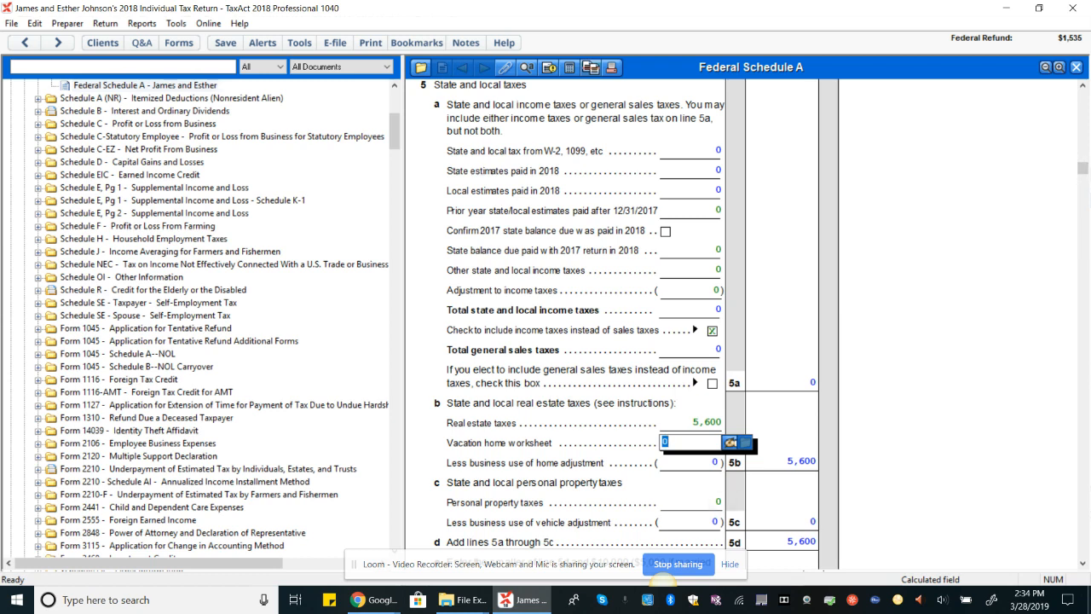
{"action": "left_click", "coordinate": [692, 502]}
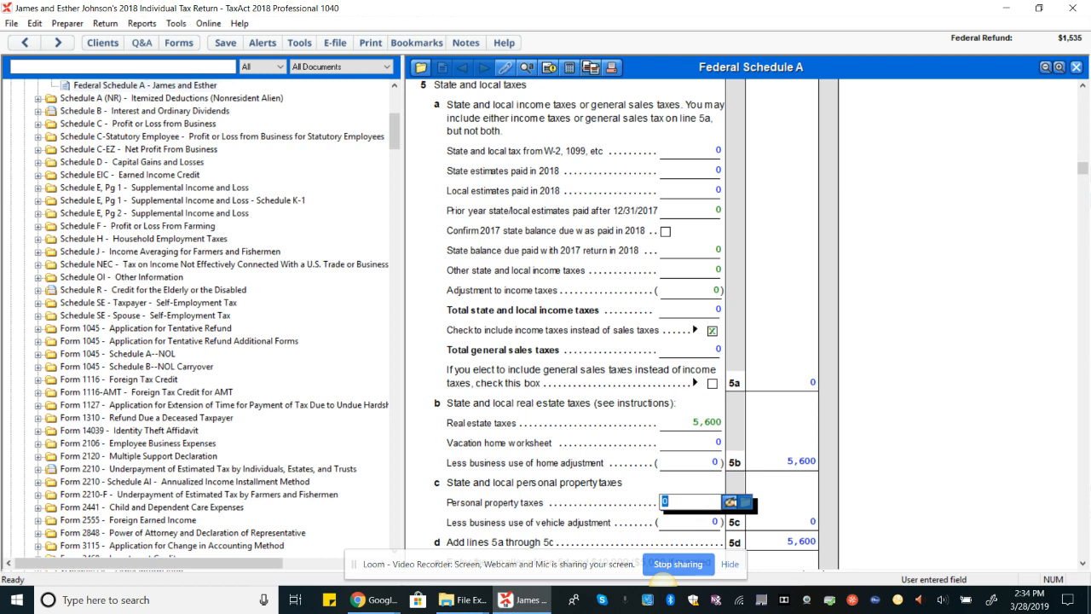
{"action": "type", "text": "185"}
{"action": "key", "text": "Tab"}
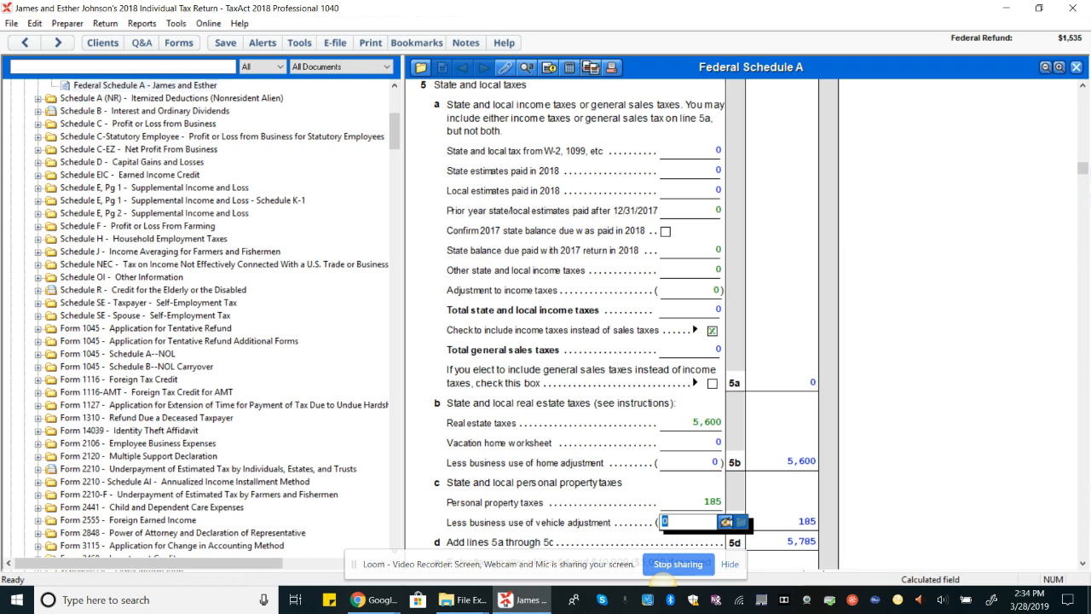
Enter 7,400 for doctor, dentist, and hospital fees on the worksheet linked to Schedule A line 1 and return to Schedule A
{"action": "left_click", "coordinate": [1083, 98]}
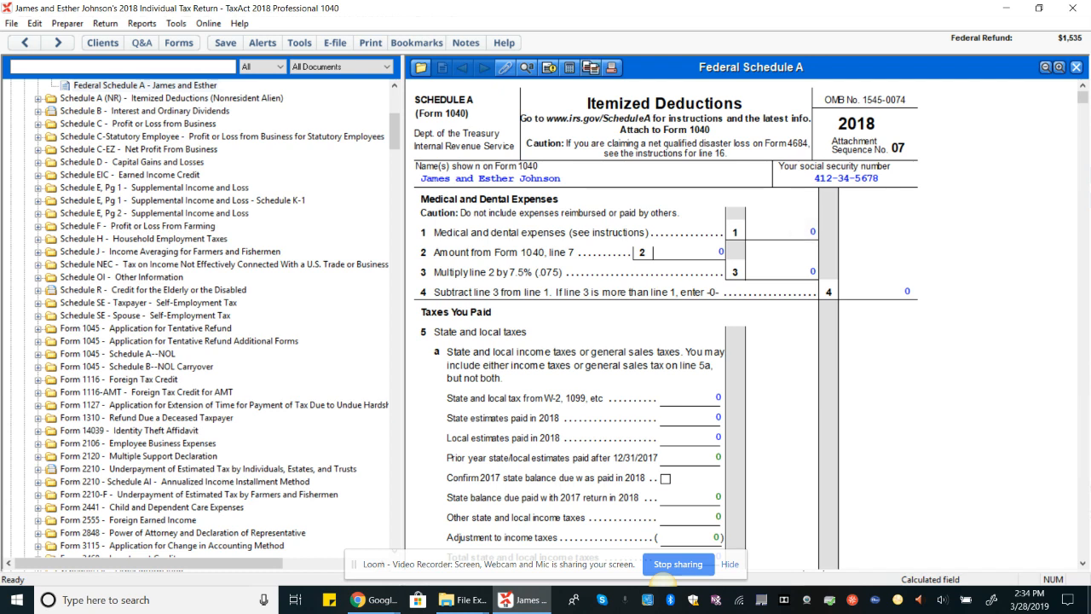
{"action": "left_click", "coordinate": [791, 231]}
{"action": "left_click", "coordinate": [839, 231]}
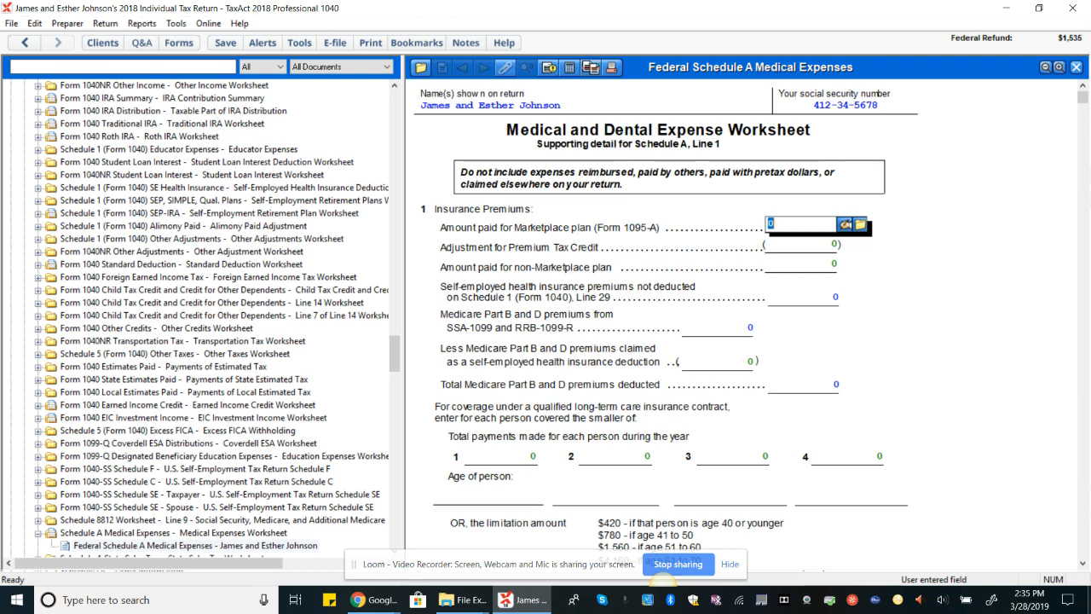
{"action": "left_click", "coordinate": [1082, 120]}
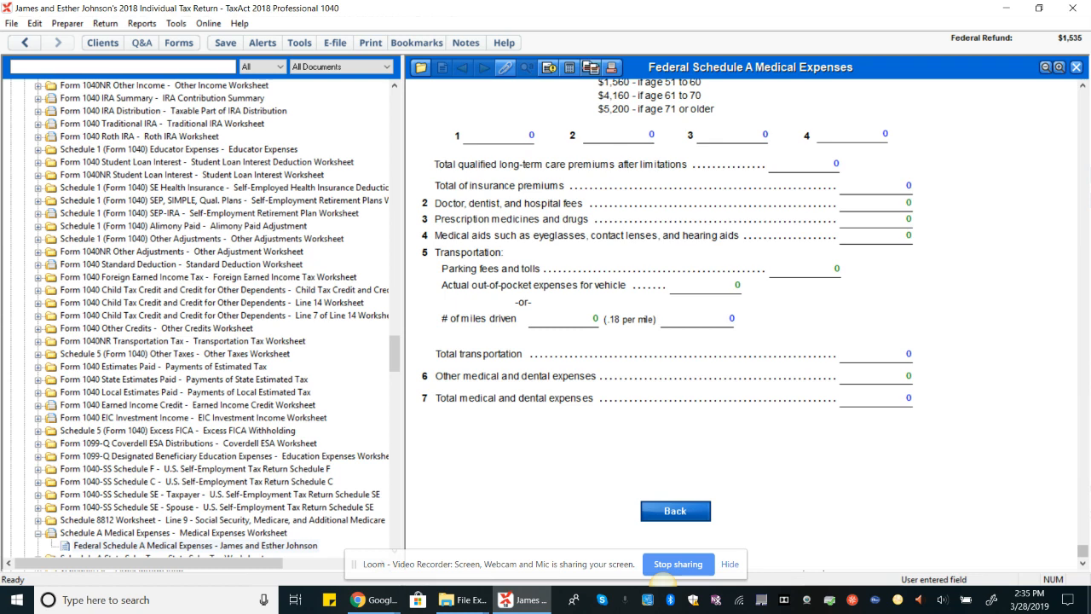
{"action": "left_click", "coordinate": [878, 186]}
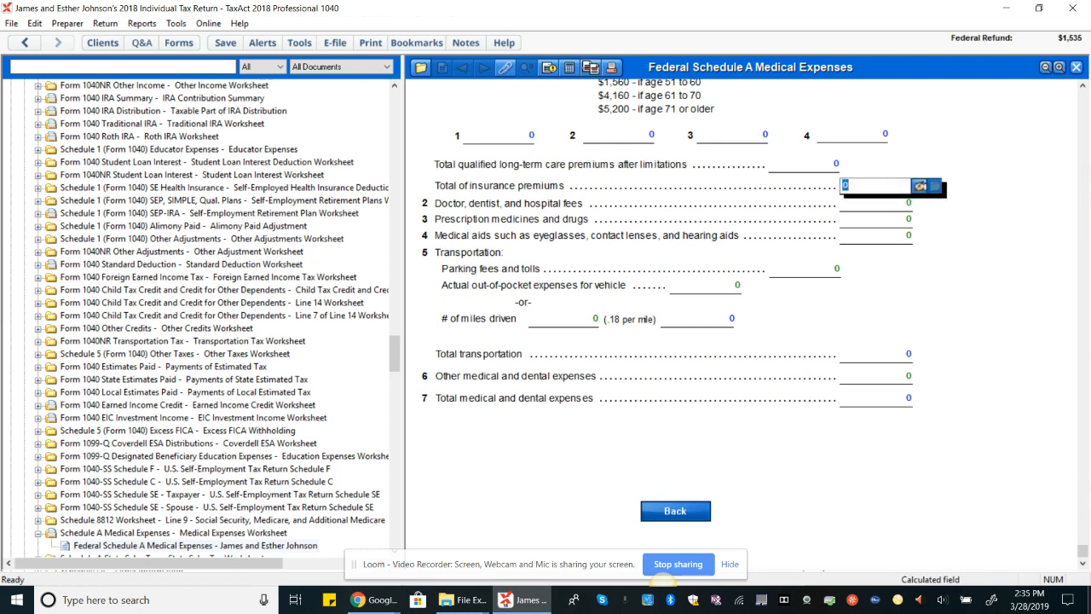
{"action": "left_click", "coordinate": [885, 204]}
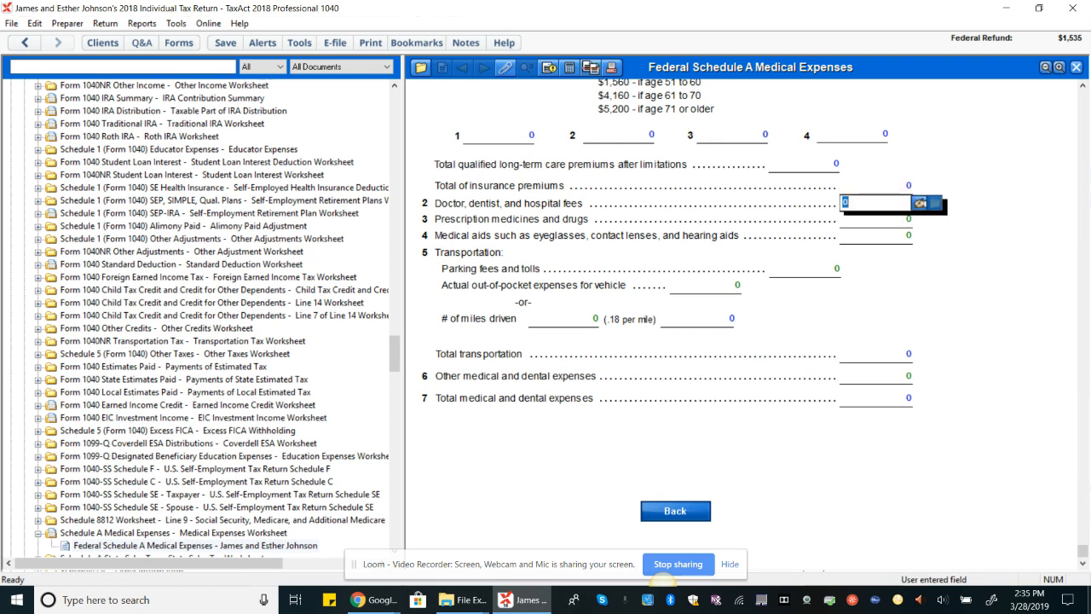
{"action": "type", "text": "7400"}
{"action": "key", "text": "Tab"}
{"action": "left_click", "coordinate": [675, 511]}
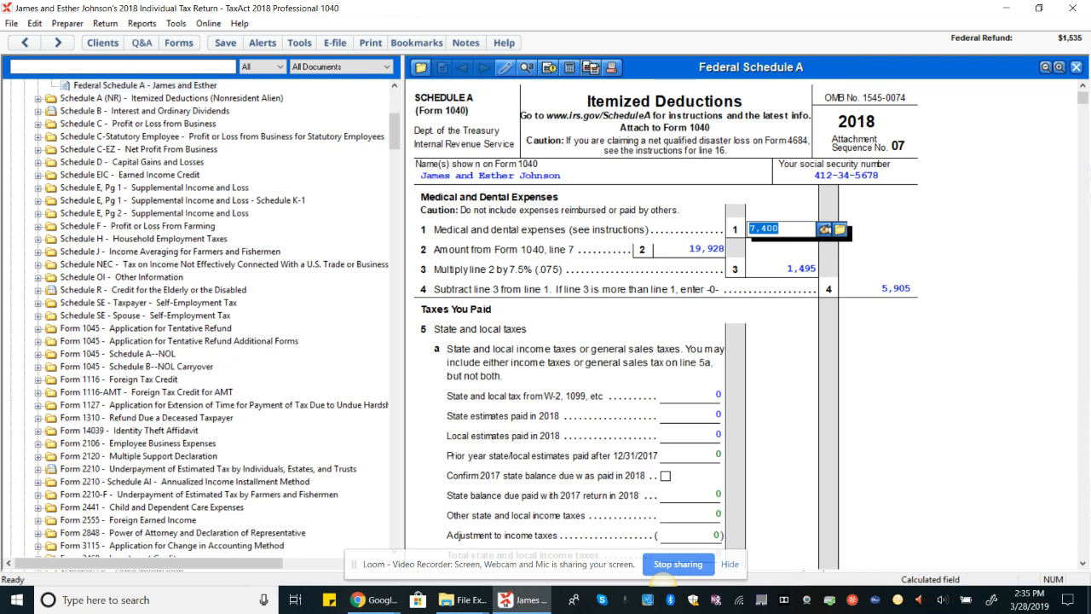
Enter 2,400 as the amount paid for a non-Marketplace plan on the medical expense worksheet and return to Schedule A
{"action": "left_click", "coordinate": [841, 230]}
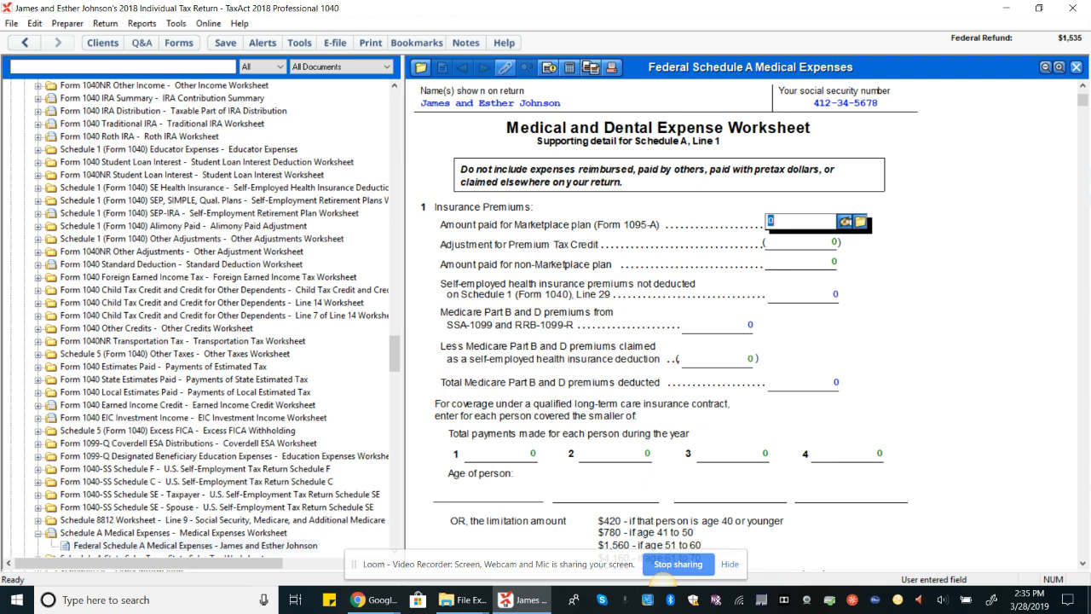
{"action": "left_click", "coordinate": [802, 263]}
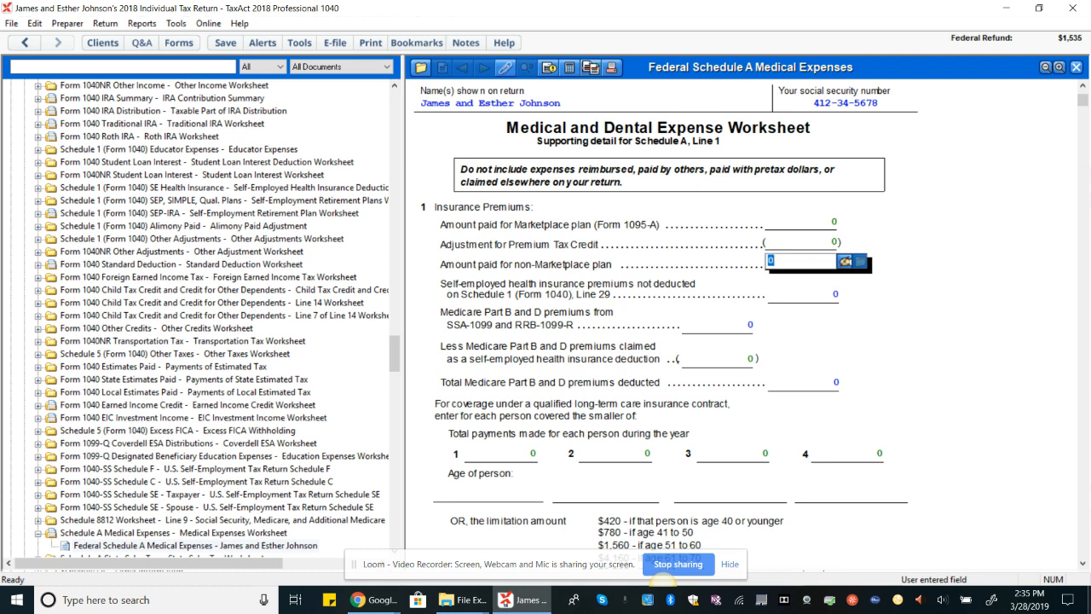
{"action": "type", "text": "2400"}
{"action": "key", "text": "Tab"}
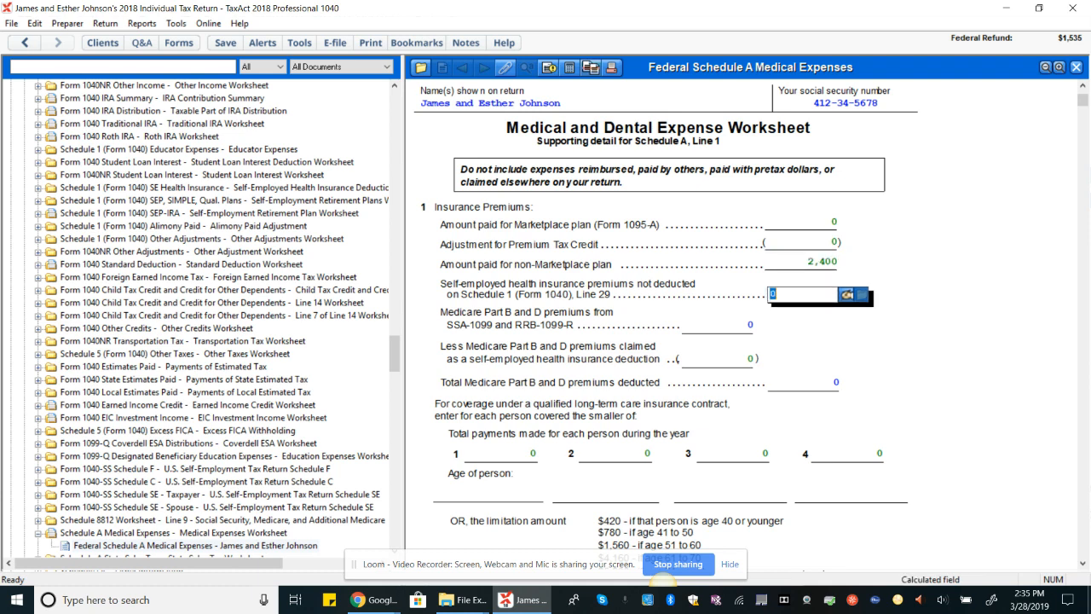
{"action": "scroll", "coordinate": [751, 324], "scroll_direction": "down", "scroll_amount": 10}
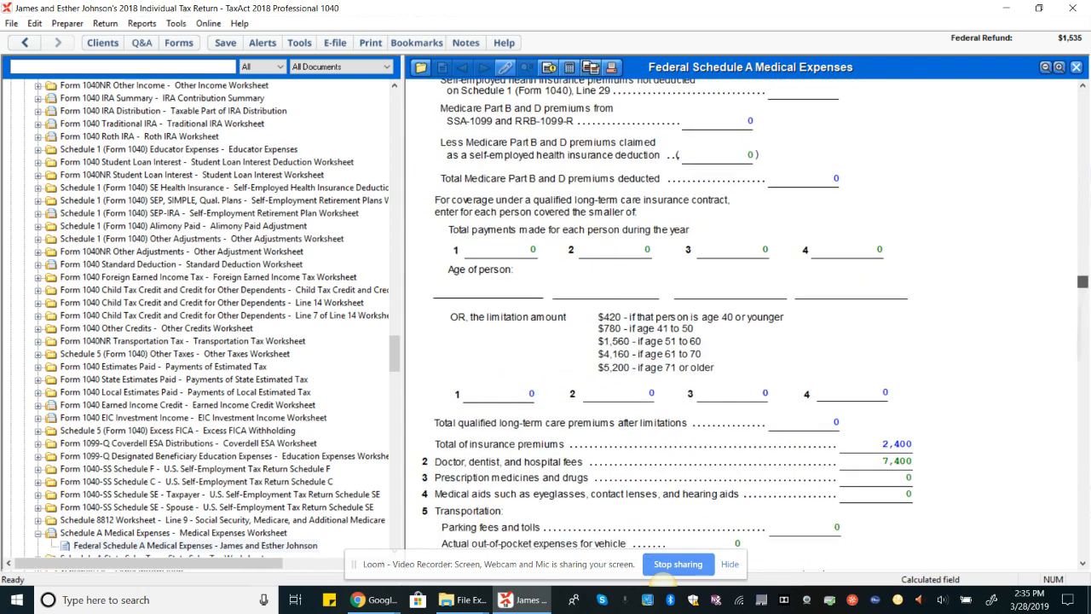
{"action": "left_click", "coordinate": [676, 510]}
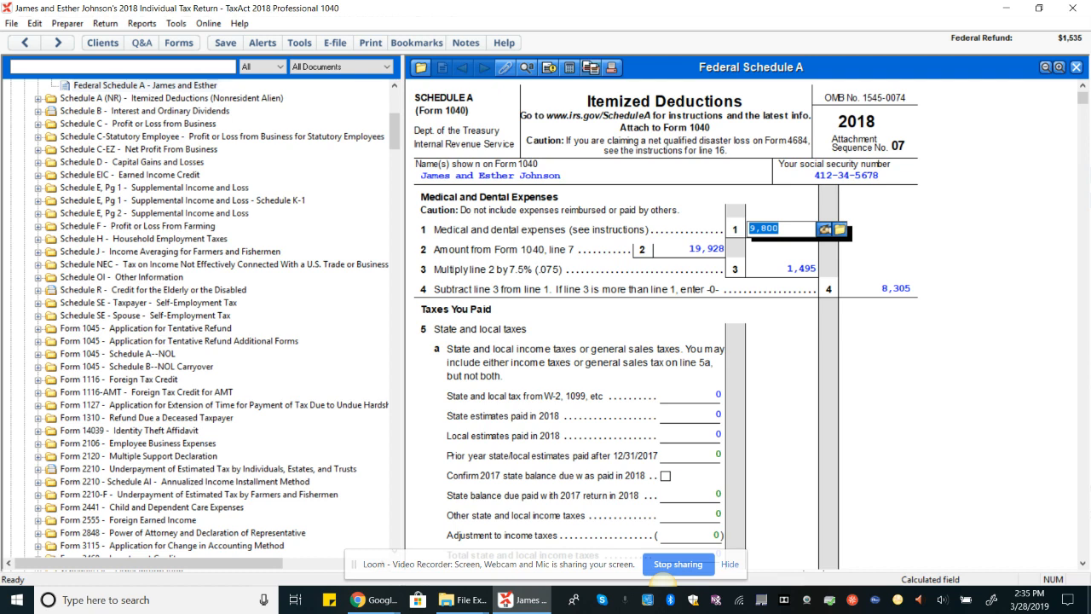
Enter 1,995 for prescription medicines and drugs on the medical expense worksheet for line 1 and return to Schedule A
{"action": "left_click", "coordinate": [840, 229]}
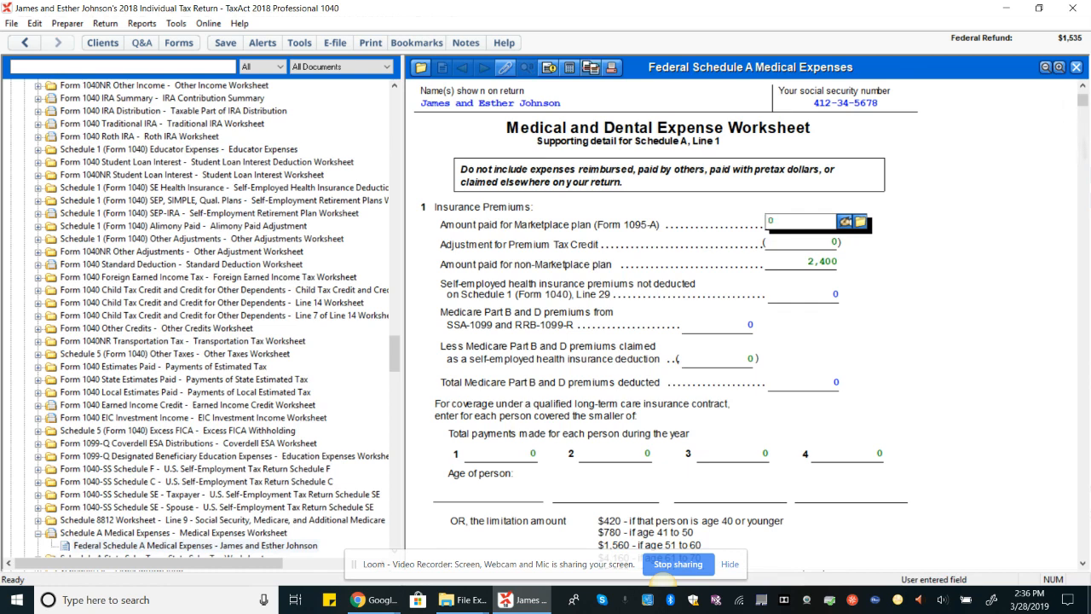
{"action": "scroll", "coordinate": [750, 321], "scroll_direction": "down", "scroll_amount": 5}
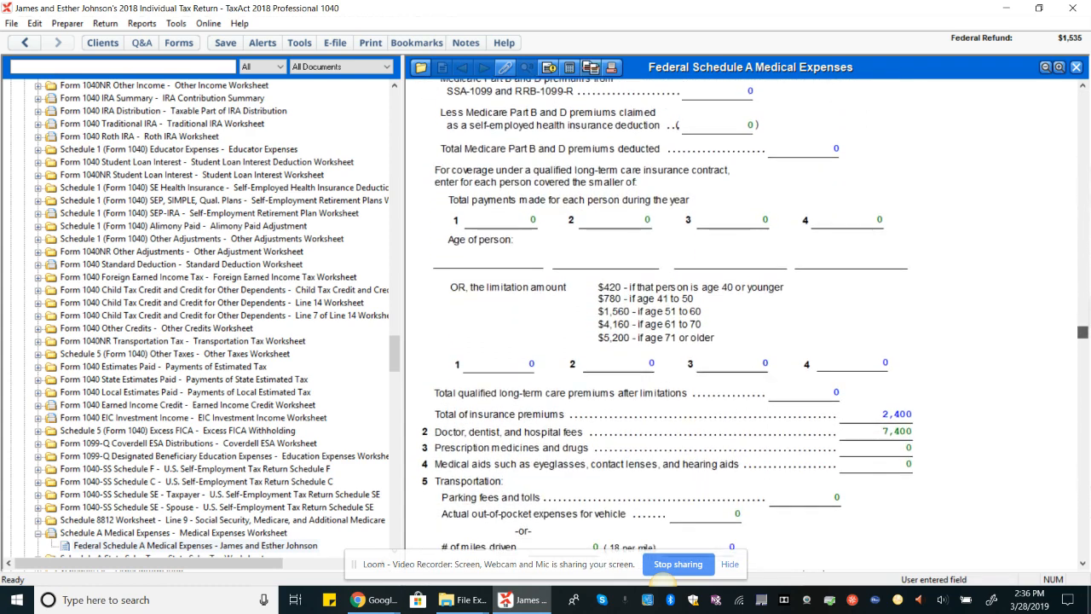
{"action": "left_click_drag", "start_coordinate": [1082, 336], "coordinate": [1082, 337]}
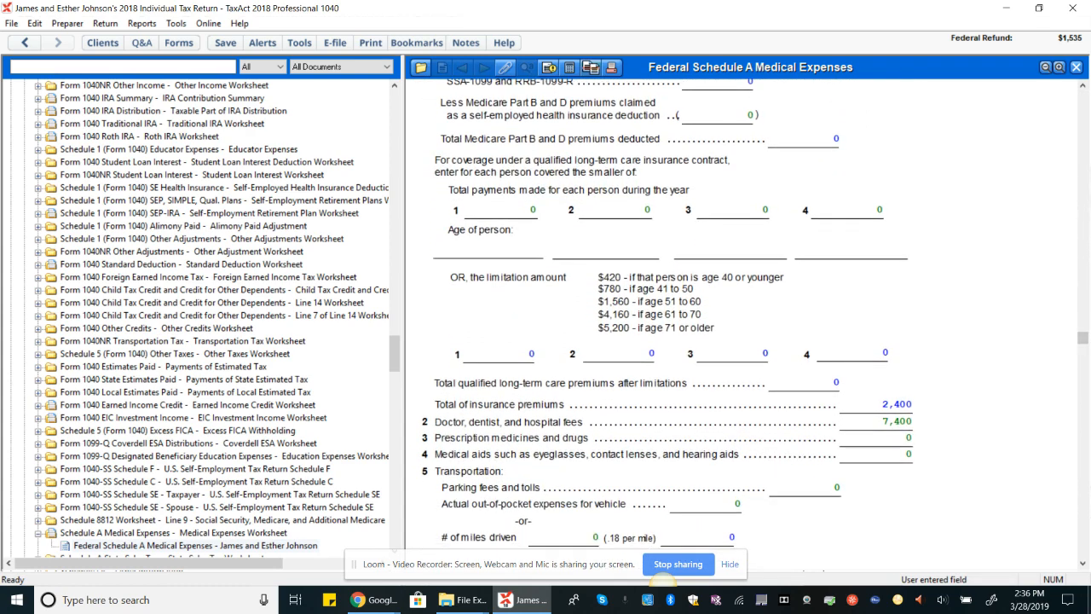
{"action": "left_click", "coordinate": [887, 439]}
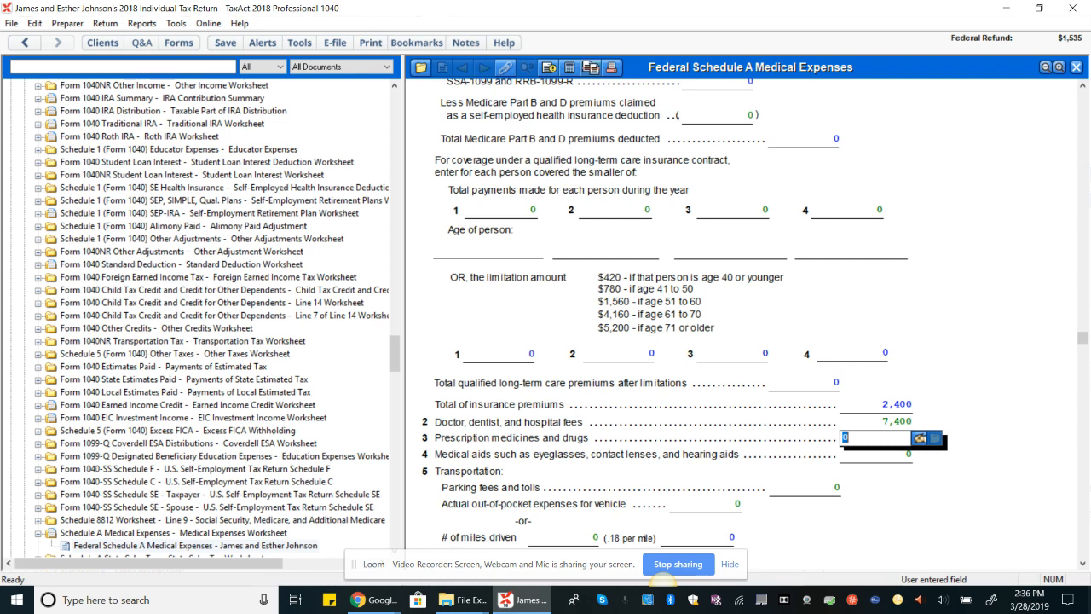
{"action": "type", "text": "1995"}
{"action": "key", "text": "Tab"}
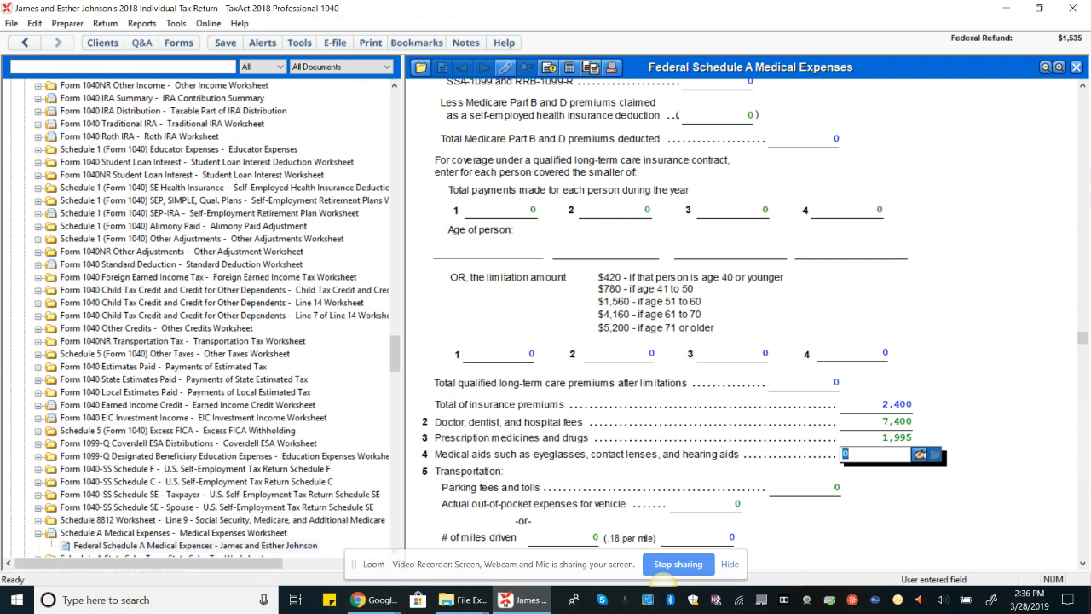
{"action": "type", "text": "0"}
{"action": "left_click_drag", "start_coordinate": [1083, 337], "coordinate": [1082, 550]}
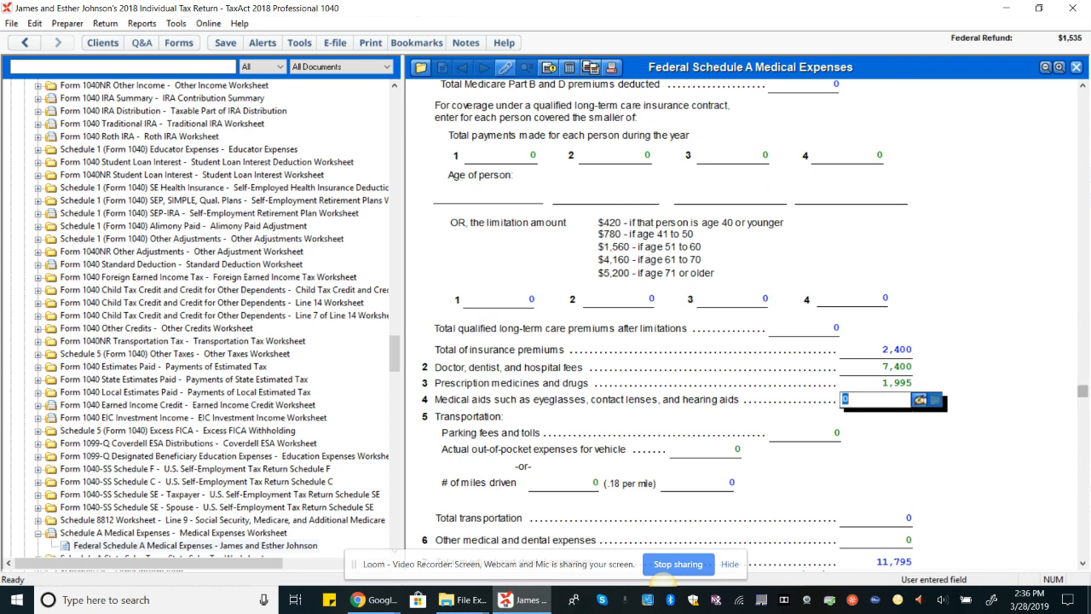
{"action": "left_click_drag", "start_coordinate": [1083, 391], "coordinate": [1083, 551]}
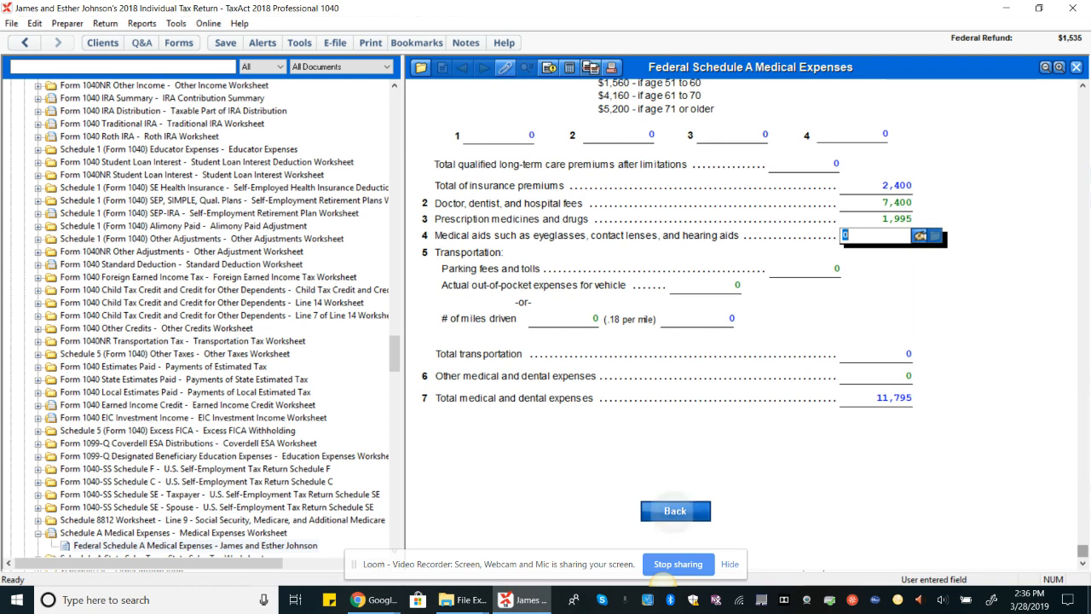
{"action": "left_click", "coordinate": [675, 510]}
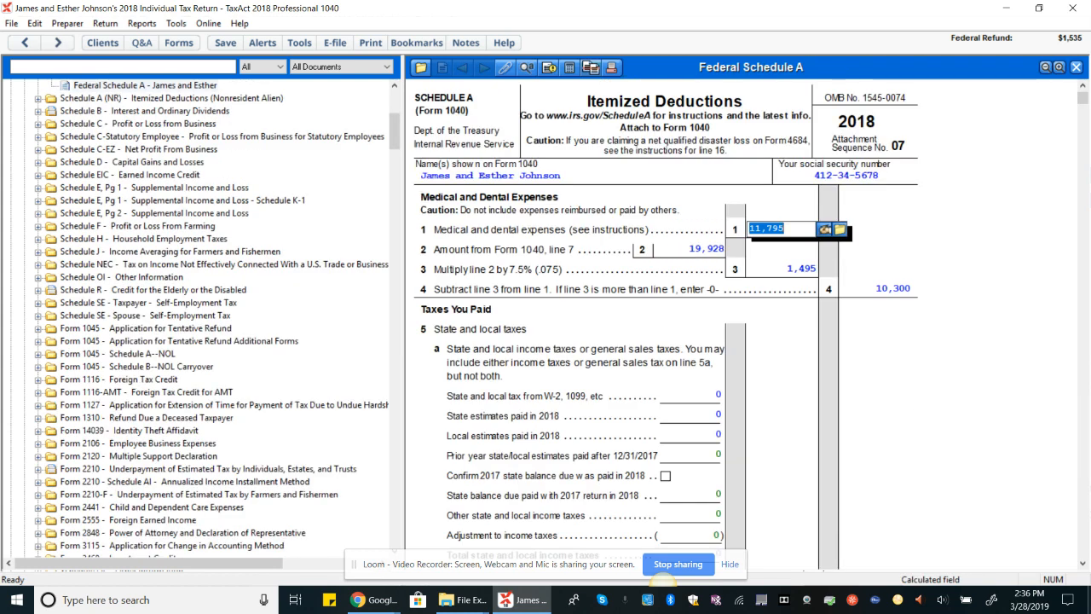
Enter 675 for cash or check contributions to 50% limit organizations on line 11 of Schedule A
{"action": "key", "text": "Tab"}
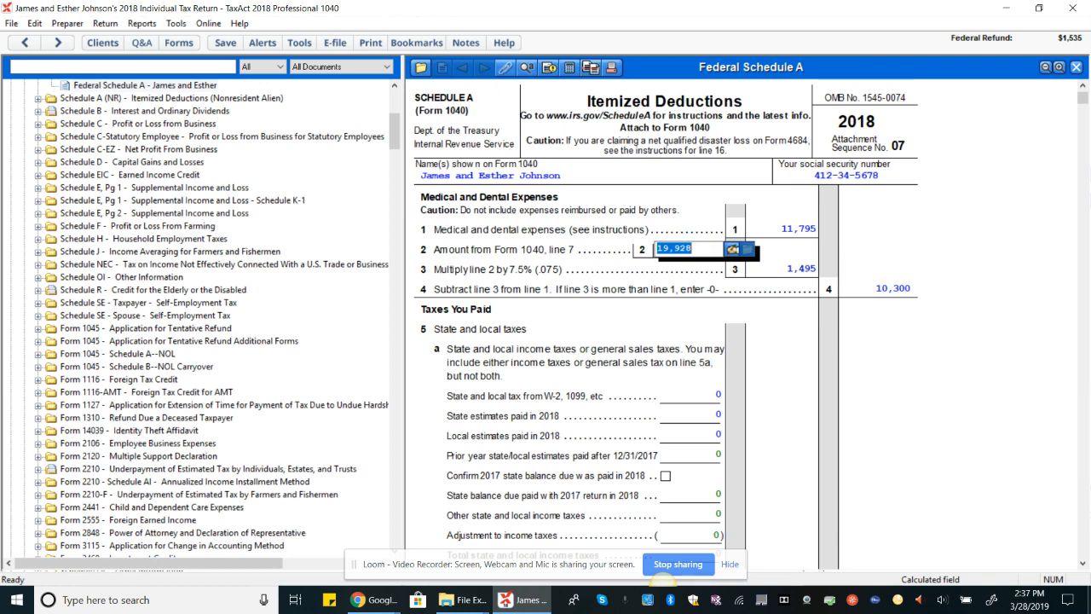
{"action": "key", "text": "Tab"}
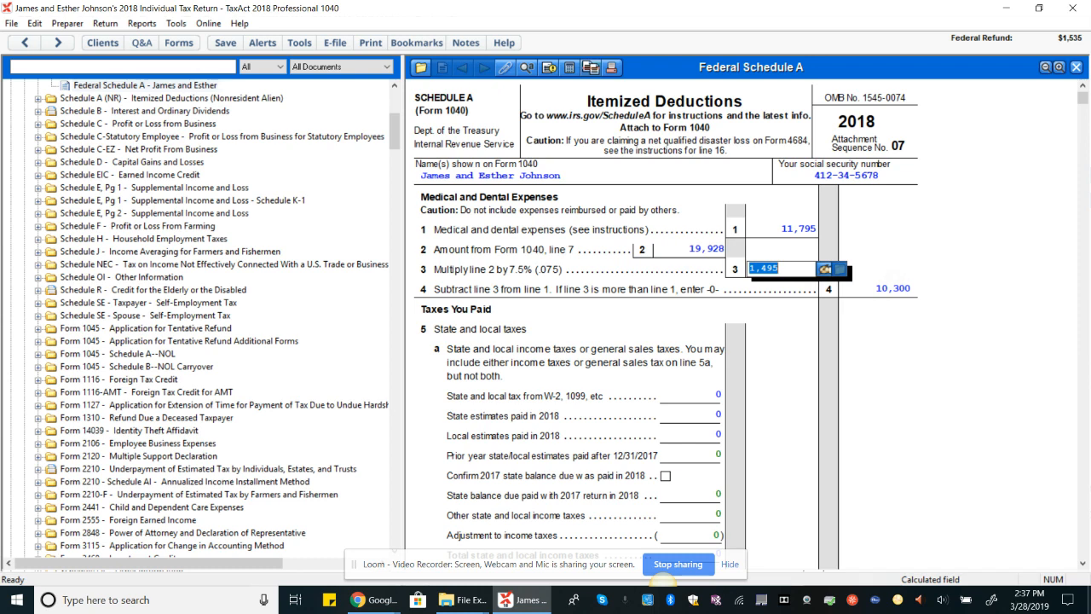
{"action": "scroll", "coordinate": [665, 324], "scroll_direction": "down", "scroll_amount": 5}
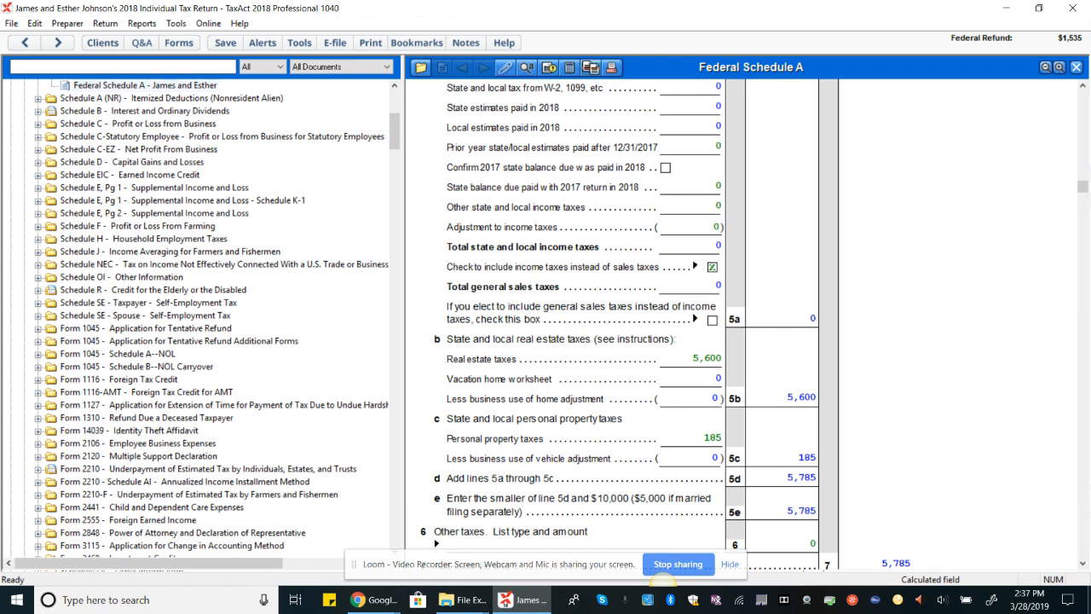
{"action": "scroll", "coordinate": [630, 504], "scroll_direction": "down", "scroll_amount": 10}
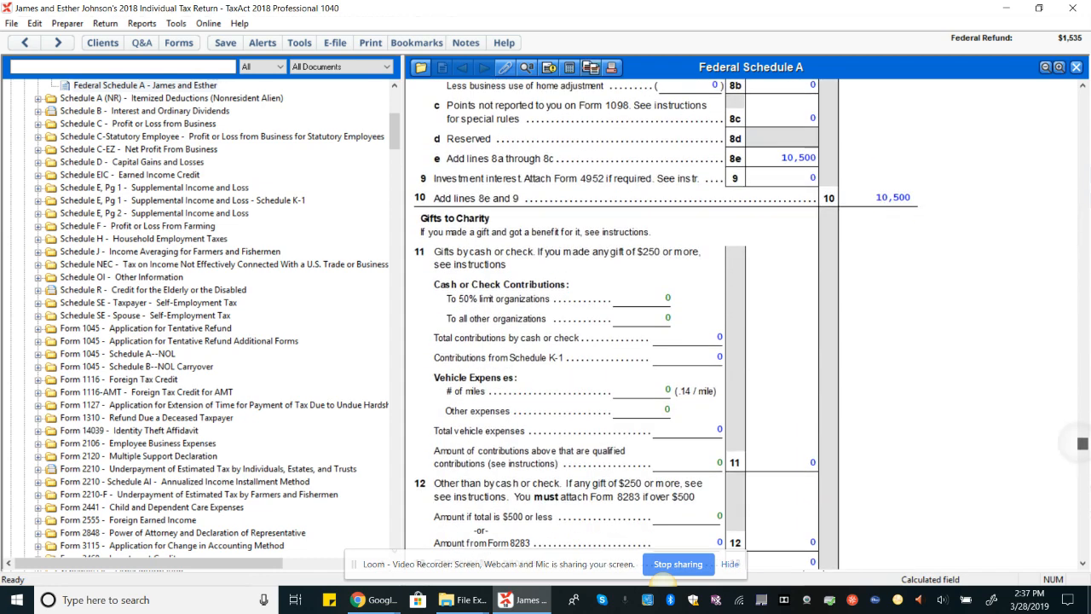
{"action": "scroll", "coordinate": [630, 505], "scroll_direction": "up", "scroll_amount": 3}
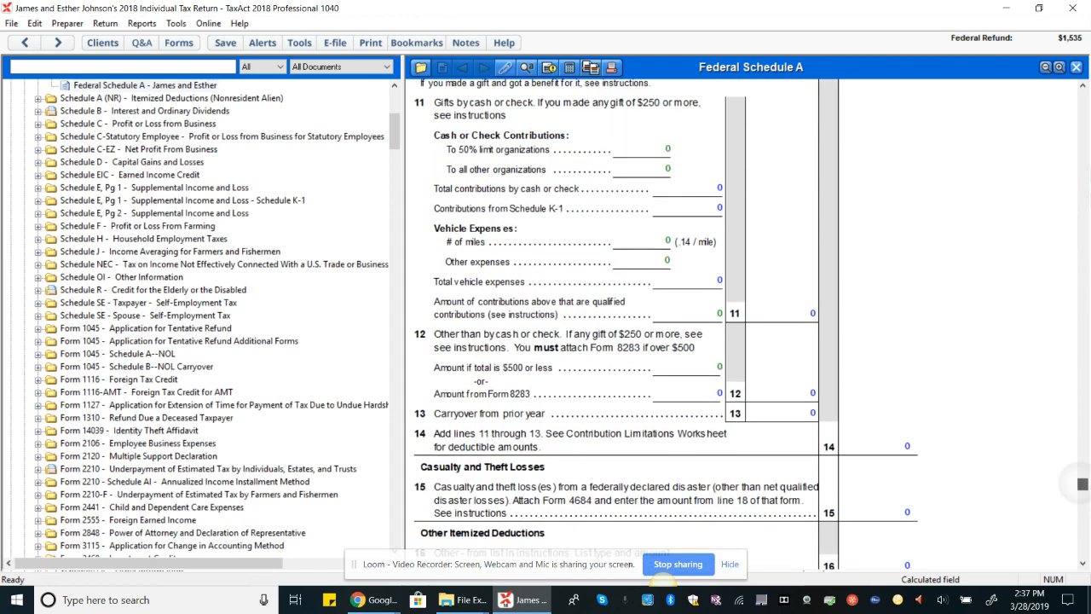
{"action": "scroll", "coordinate": [631, 505], "scroll_direction": "down", "scroll_amount": 1}
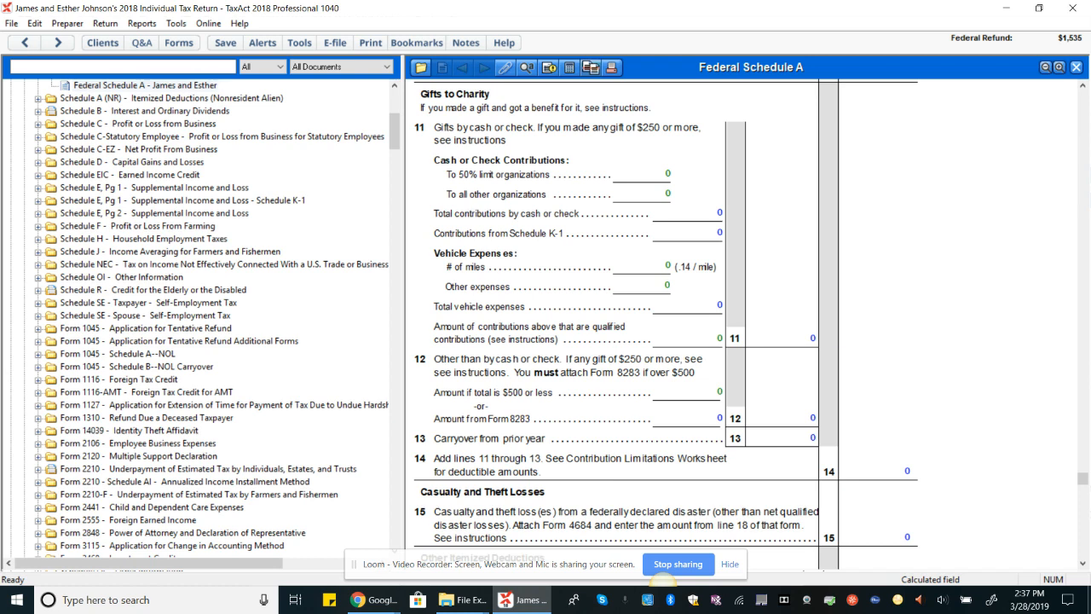
{"action": "left_click", "coordinate": [660, 174]}
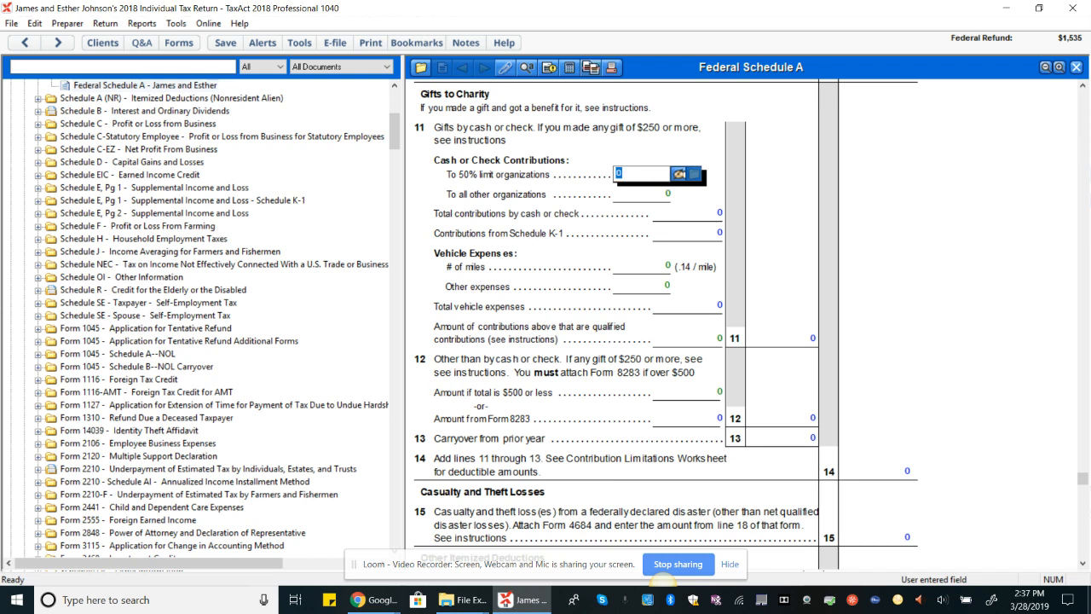
{"action": "type", "text": "675"}
{"action": "key", "text": "Tab"}
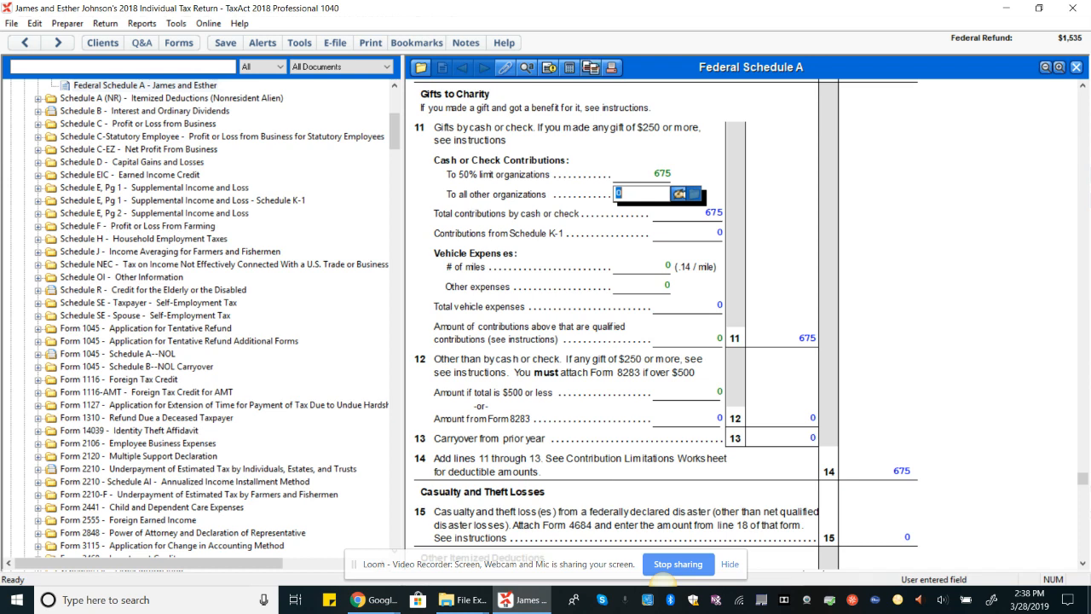
Select the entry for other itemized deductions on line 16 of Schedule A
{"action": "scroll", "coordinate": [665, 341], "scroll_direction": "down", "scroll_amount": 5}
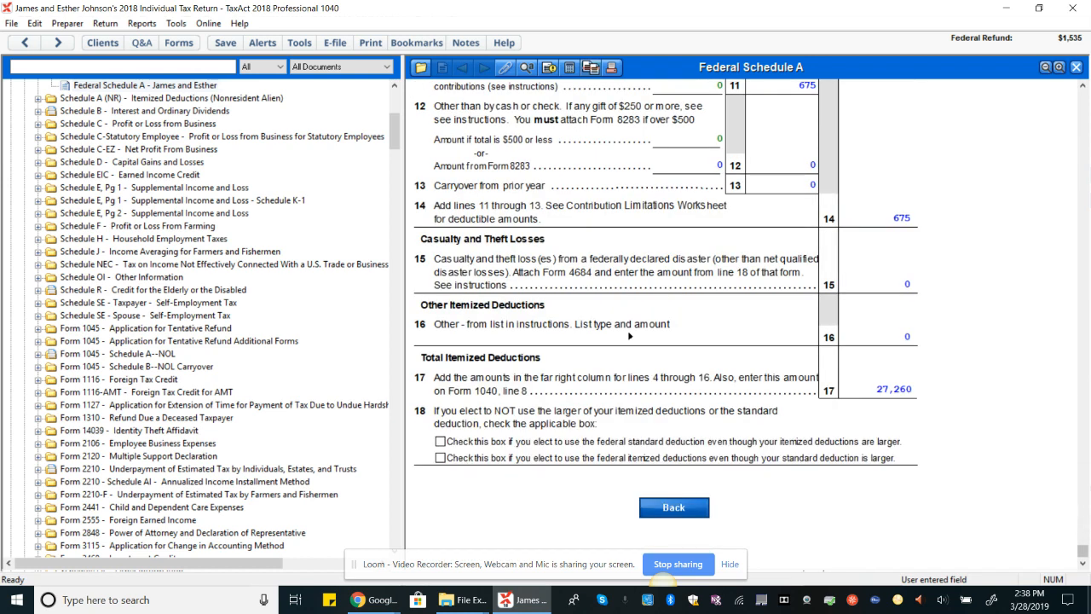
{"action": "left_click", "coordinate": [689, 333]}
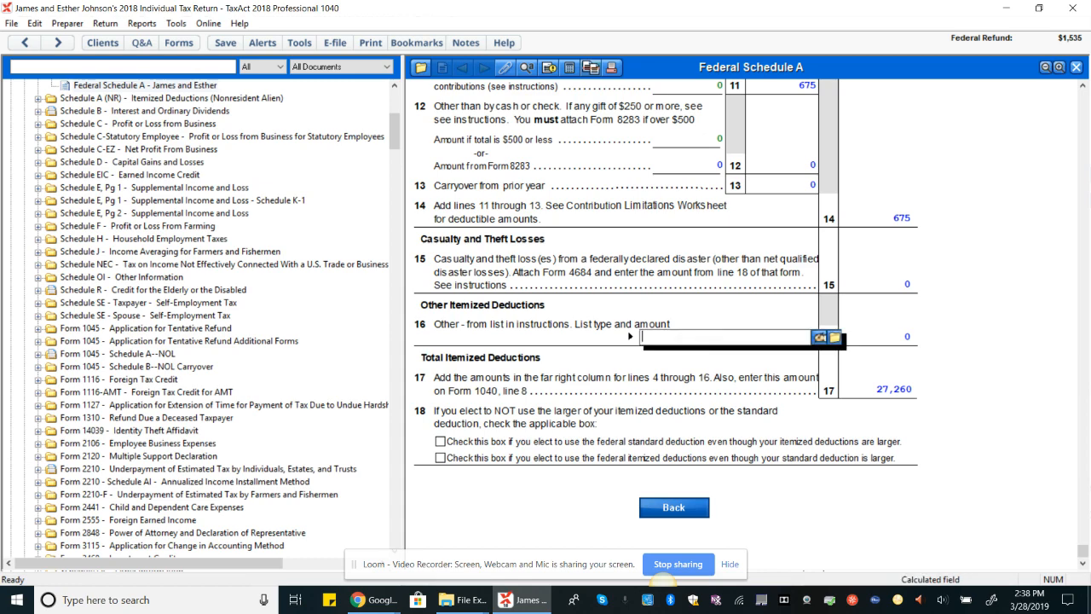
{"action": "key", "text": "alt+Tab"}
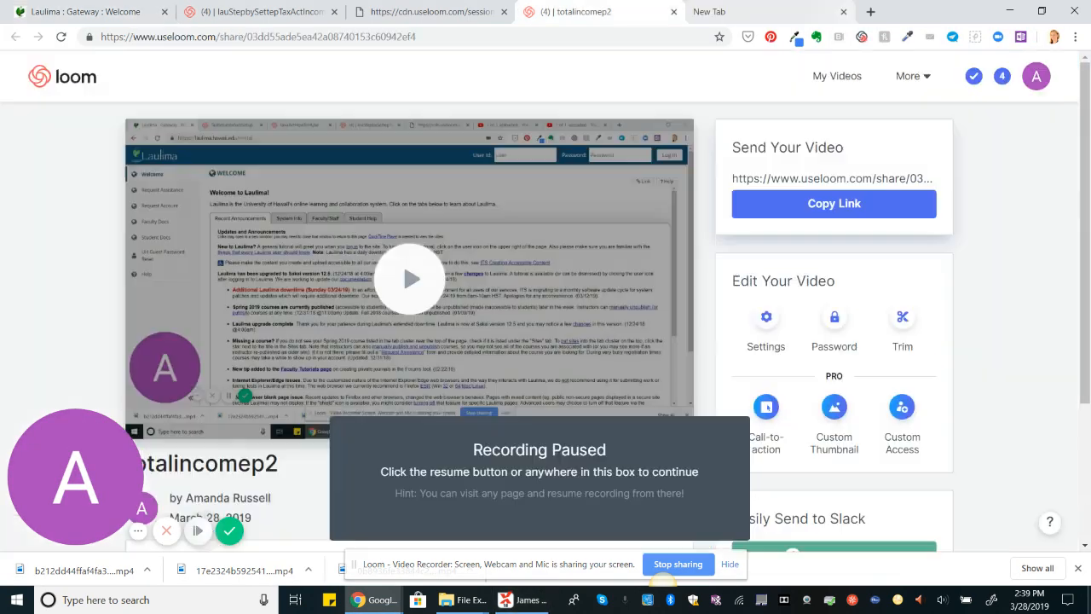
{"action": "left_click", "coordinate": [198, 531]}
{"action": "key", "text": "alt+Tab"}
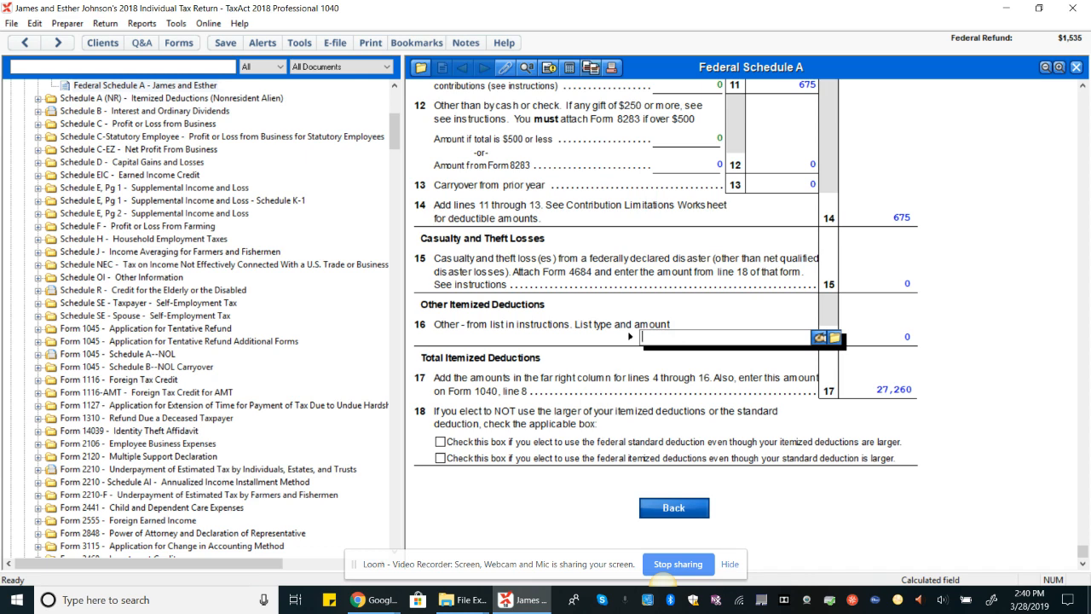
Enter 750 for gambling losses on the supporting form for Schedule A line 16 and return to Schedule A
{"action": "key", "text": "g"}
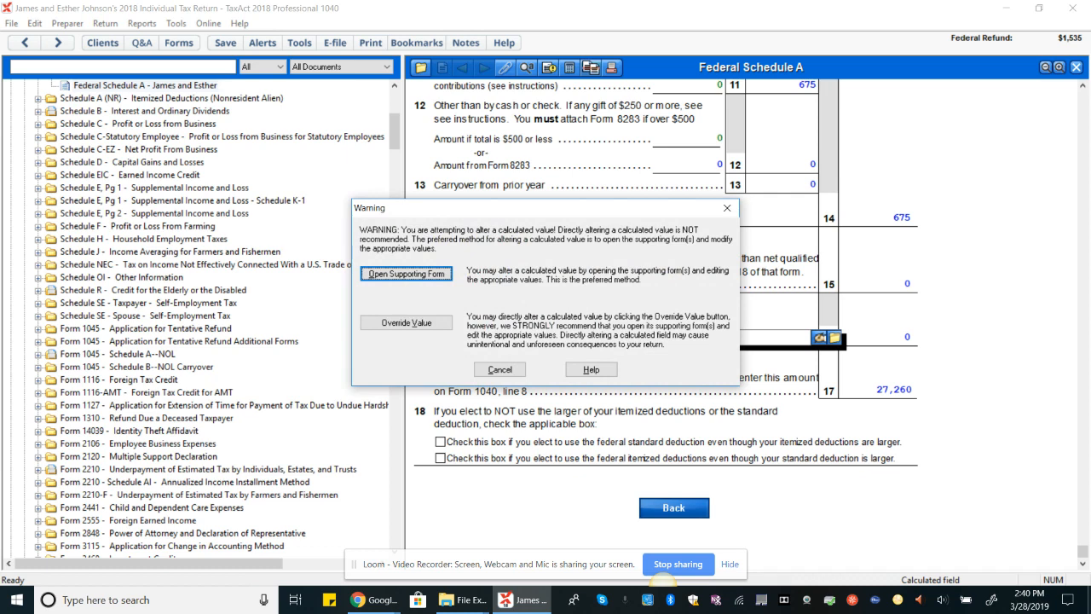
{"action": "key", "text": "Return"}
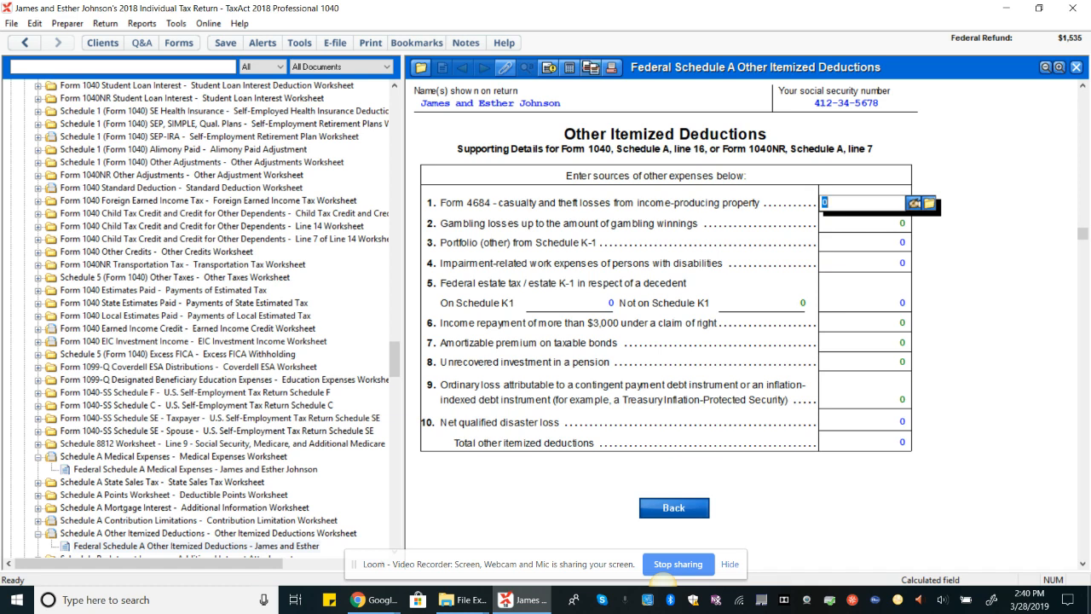
{"action": "key", "text": "Tab"}
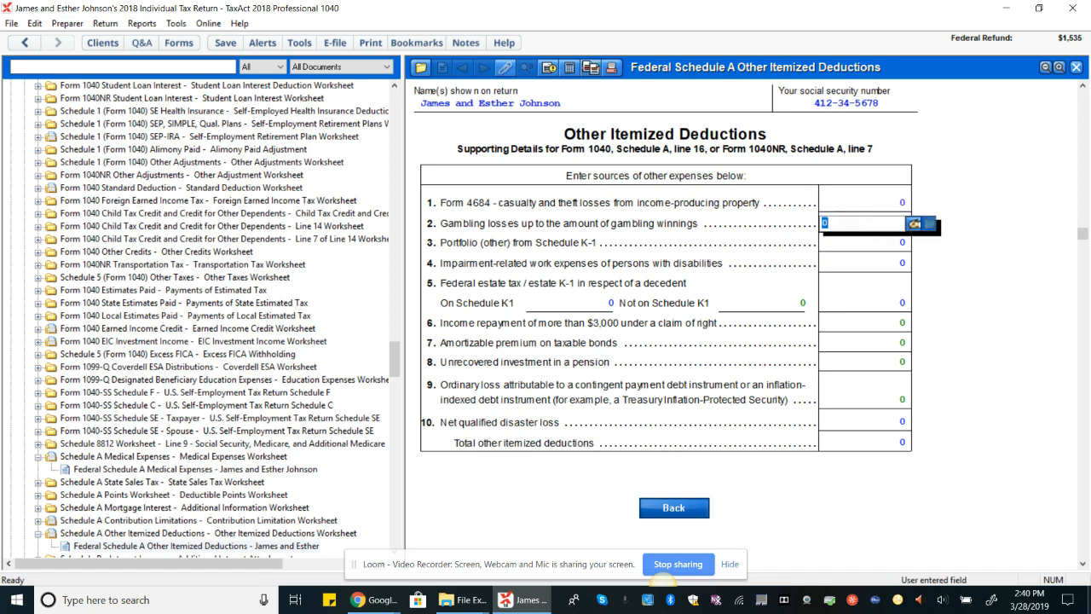
{"action": "type", "text": "750"}
{"action": "key", "text": "Tab"}
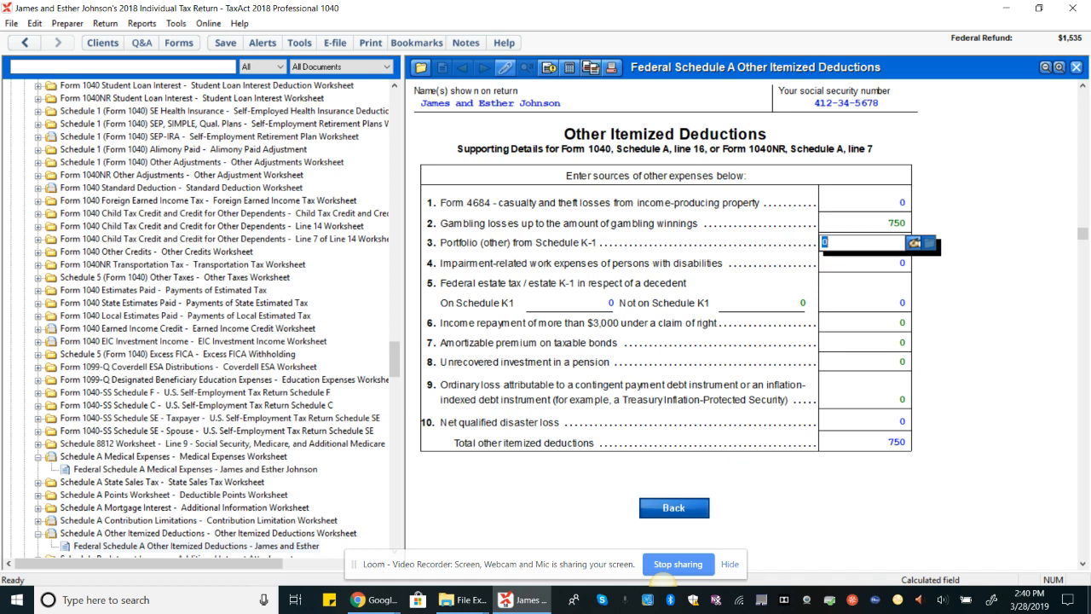
{"action": "left_click", "coordinate": [675, 508]}
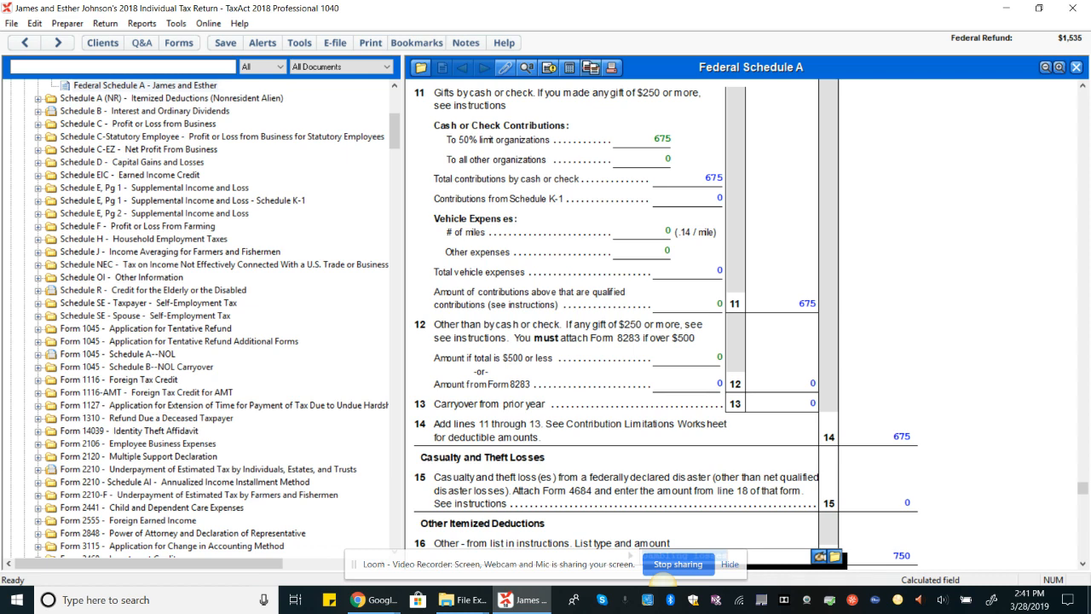
Elect to include general sales taxes instead of income taxes on line 5a of Schedule A
{"action": "scroll", "coordinate": [665, 324], "scroll_direction": "up", "scroll_amount": 10}
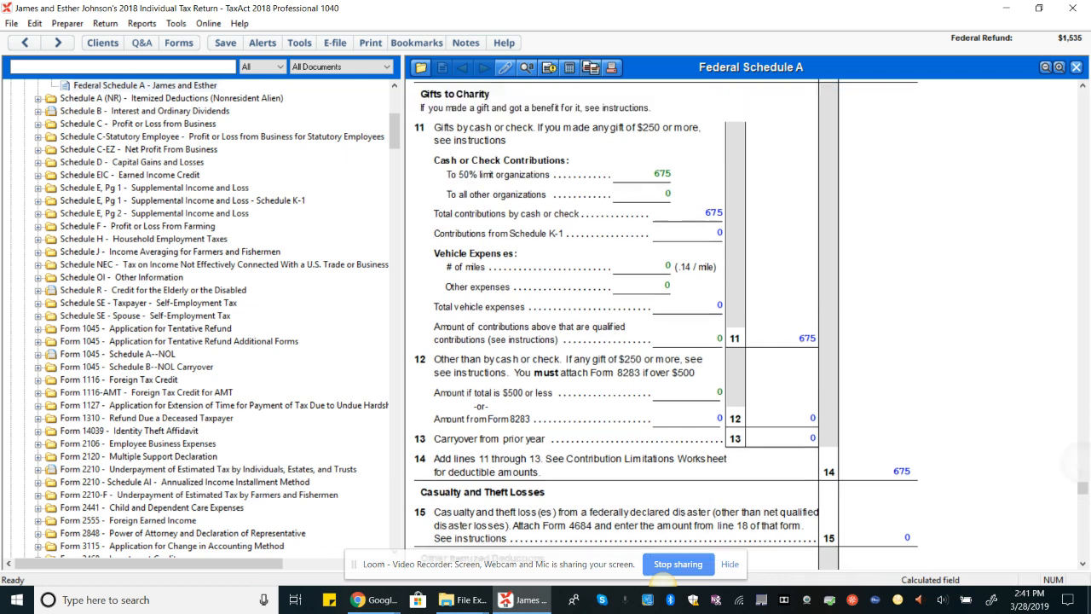
{"action": "scroll", "coordinate": [665, 324], "scroll_direction": "up", "scroll_amount": 4}
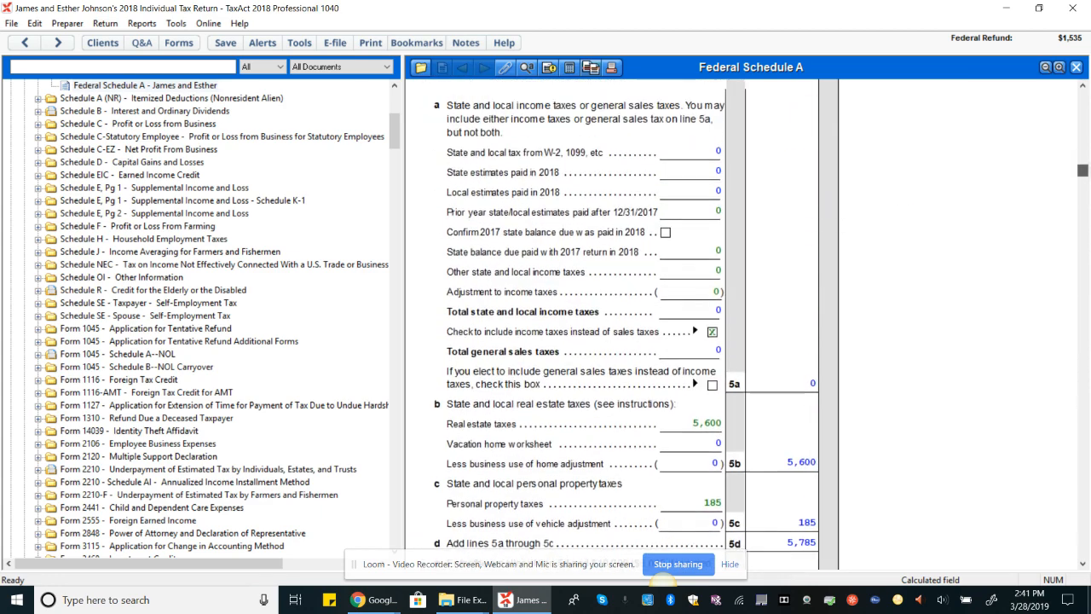
{"action": "left_click_drag", "start_coordinate": [1084, 148], "coordinate": [1085, 146]}
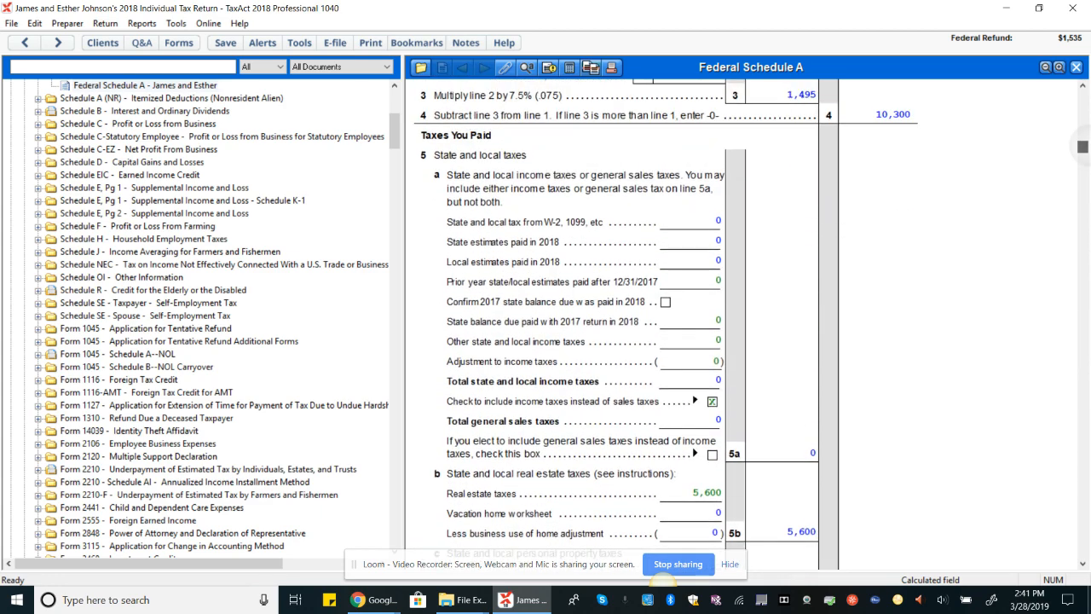
{"action": "left_click_drag", "start_coordinate": [1083, 147], "coordinate": [1083, 145]}
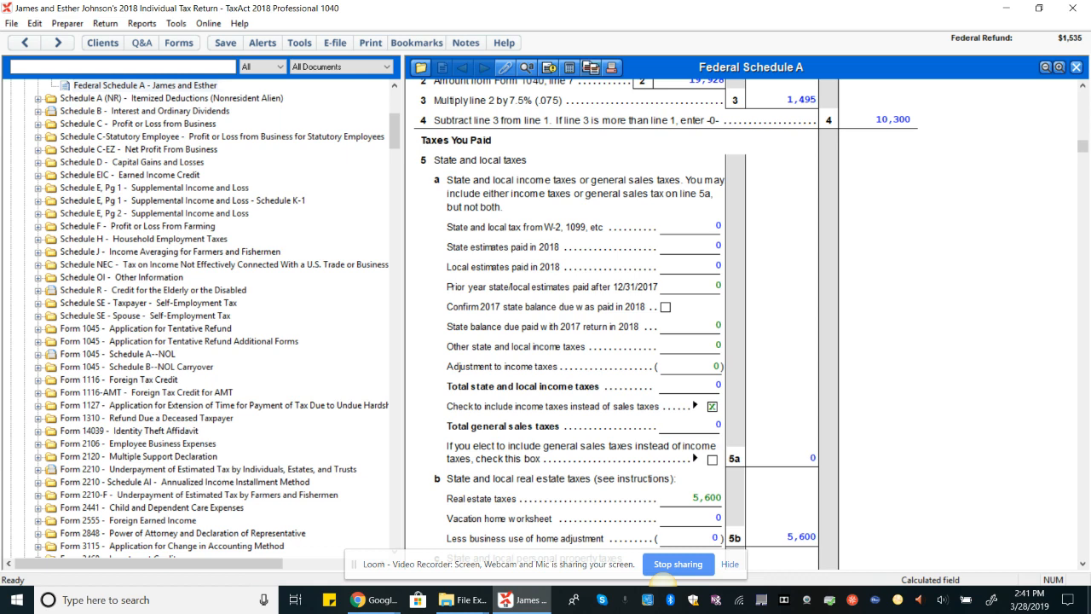
{"action": "left_click", "coordinate": [713, 460]}
{"action": "key", "text": "Tab"}
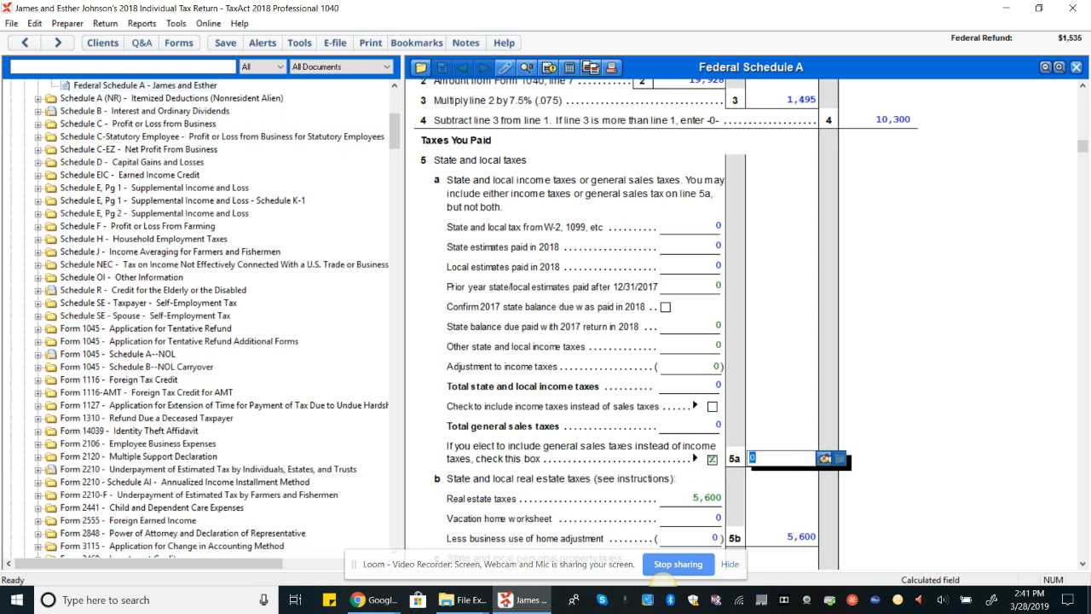
{"action": "left_click", "coordinate": [782, 459]}
{"action": "double_click", "coordinate": [787, 459]}
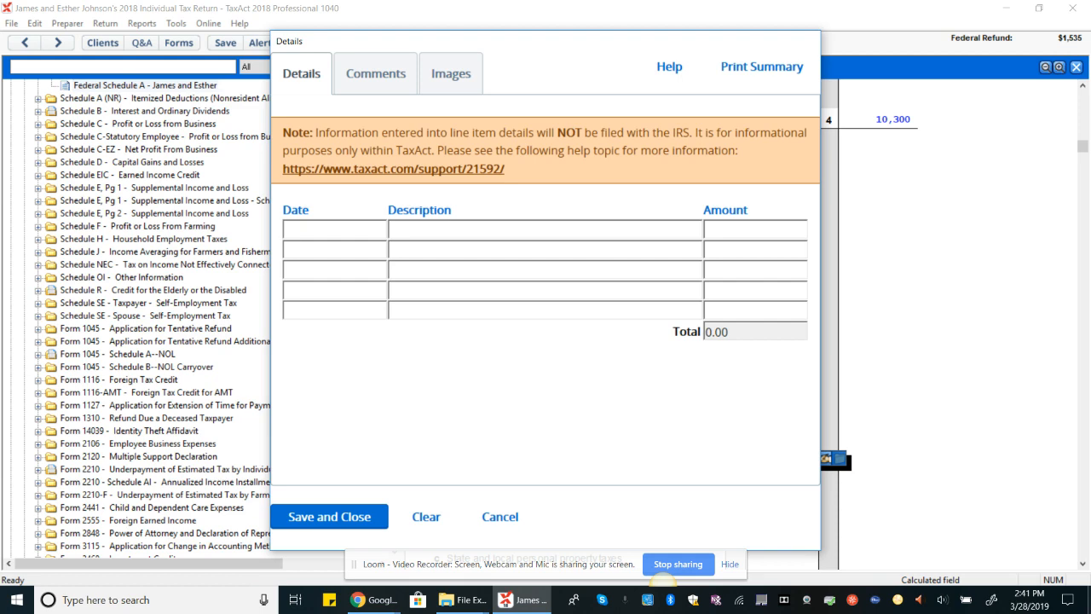
{"action": "key", "text": "Escape"}
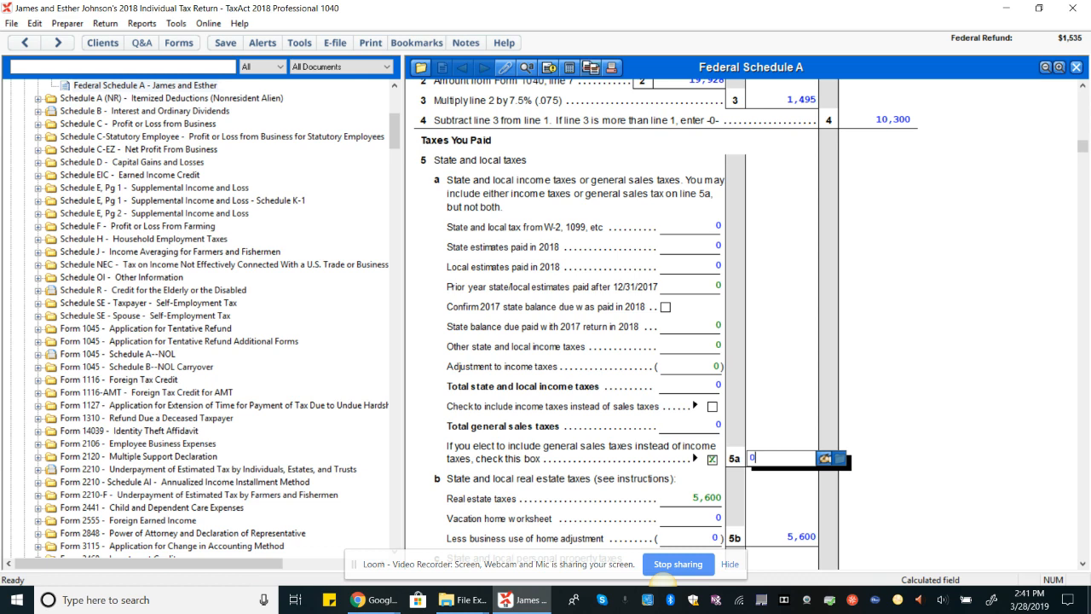
Open the state sales tax worksheet for line 5a, enter 365 days of residency for FL, and return to Schedule A
{"action": "left_click", "coordinate": [691, 426]}
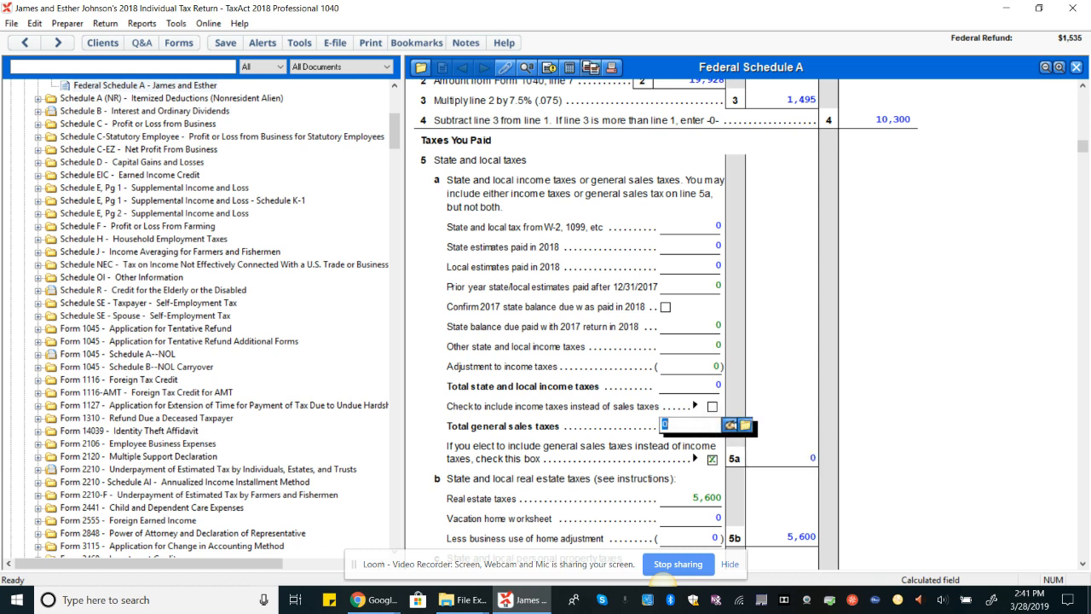
{"action": "left_click", "coordinate": [746, 425]}
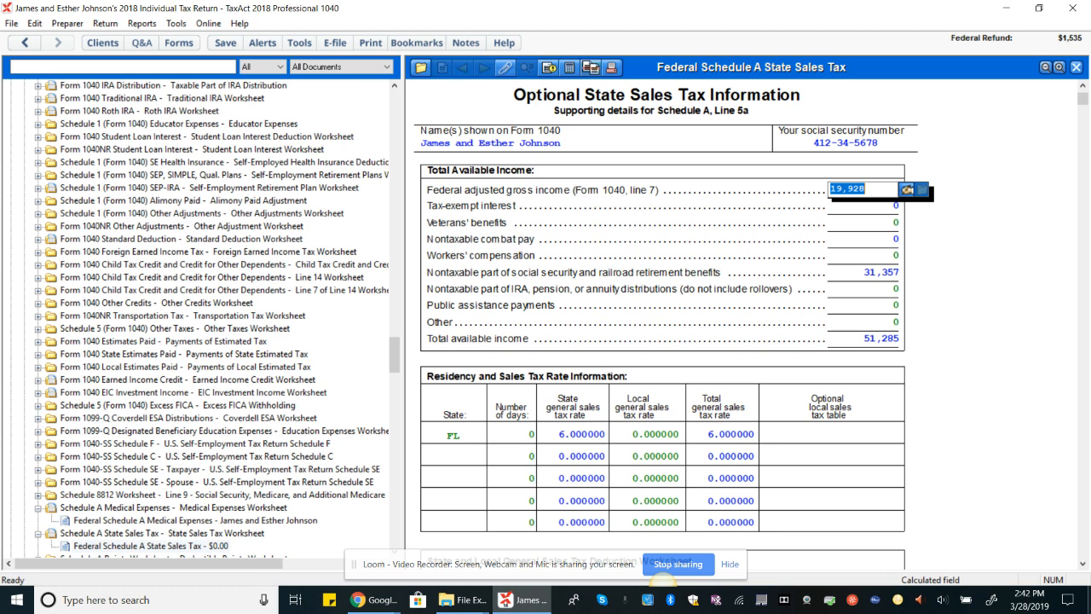
{"action": "left_click", "coordinate": [513, 435]}
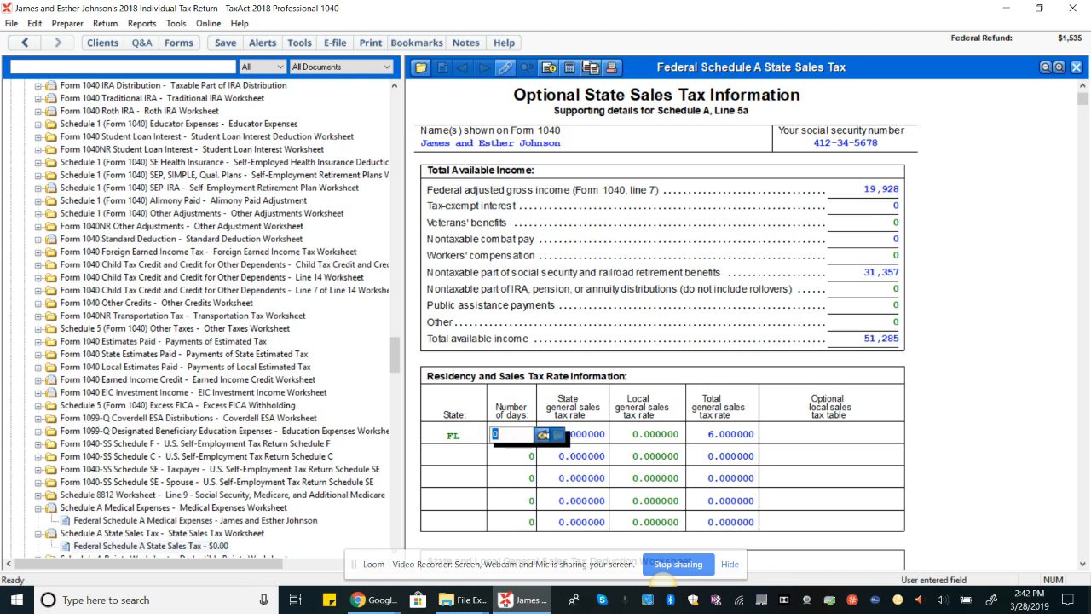
{"action": "type", "text": "365"}
{"action": "key", "text": "Tab"}
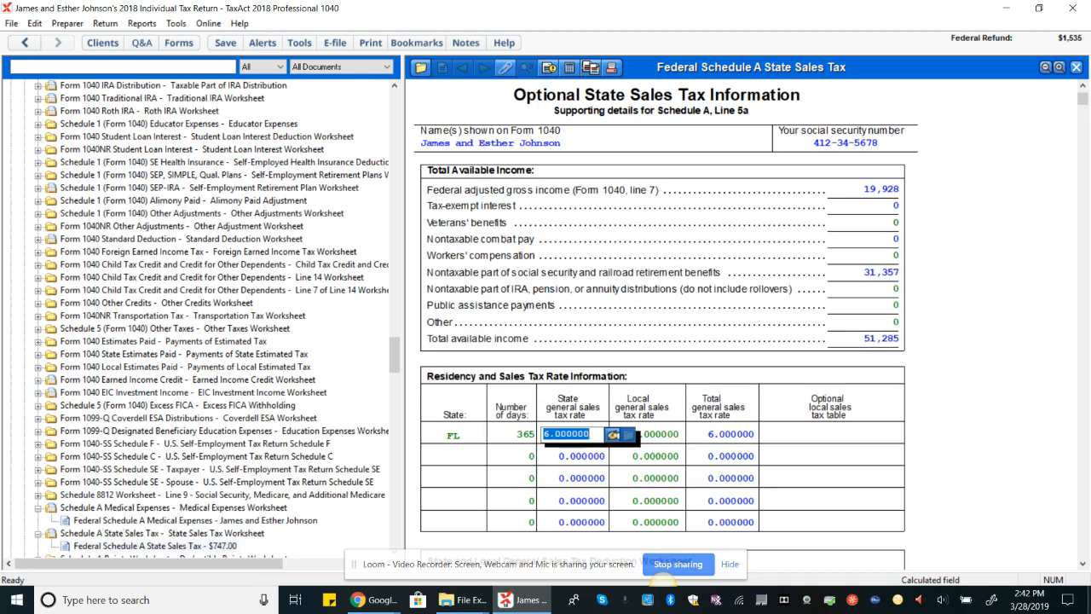
{"action": "key", "text": "Tab"}
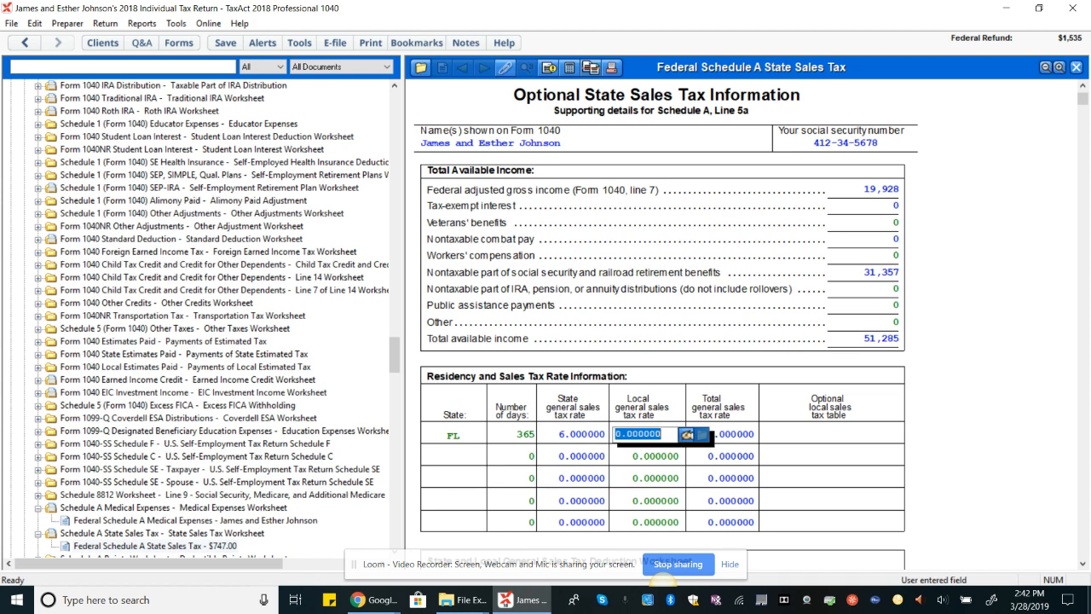
{"action": "key", "text": "Tab"}
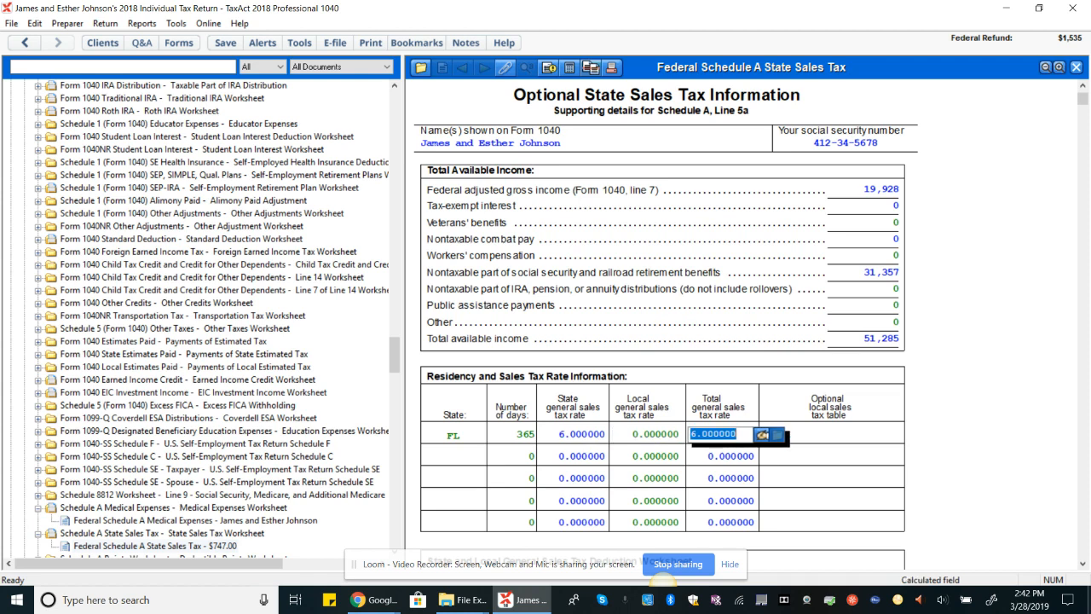
{"action": "key", "text": "Tab"}
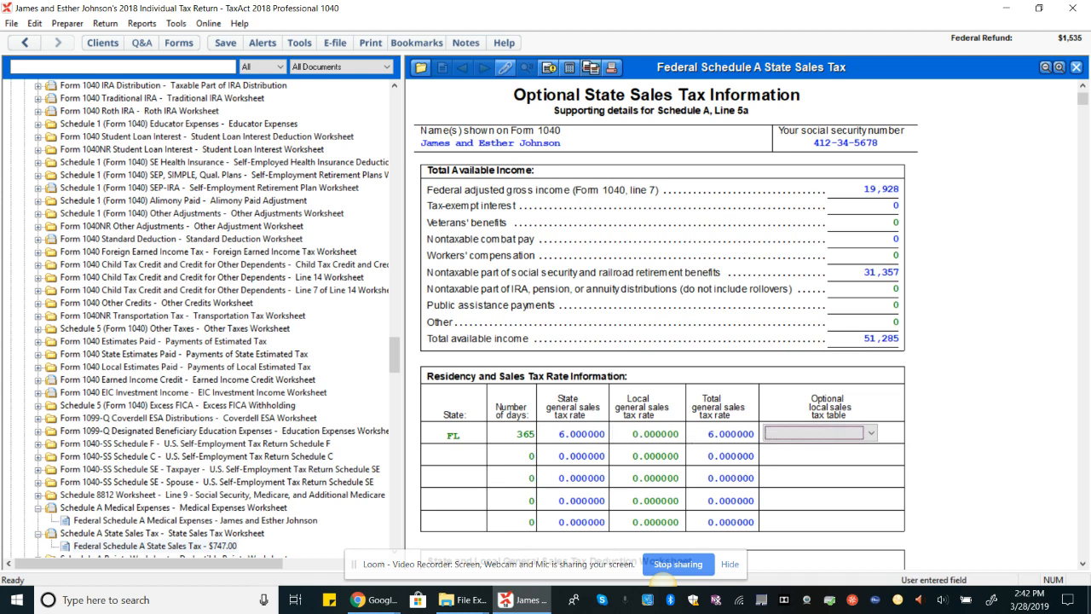
{"action": "scroll", "coordinate": [750, 324], "scroll_direction": "down", "scroll_amount": 8}
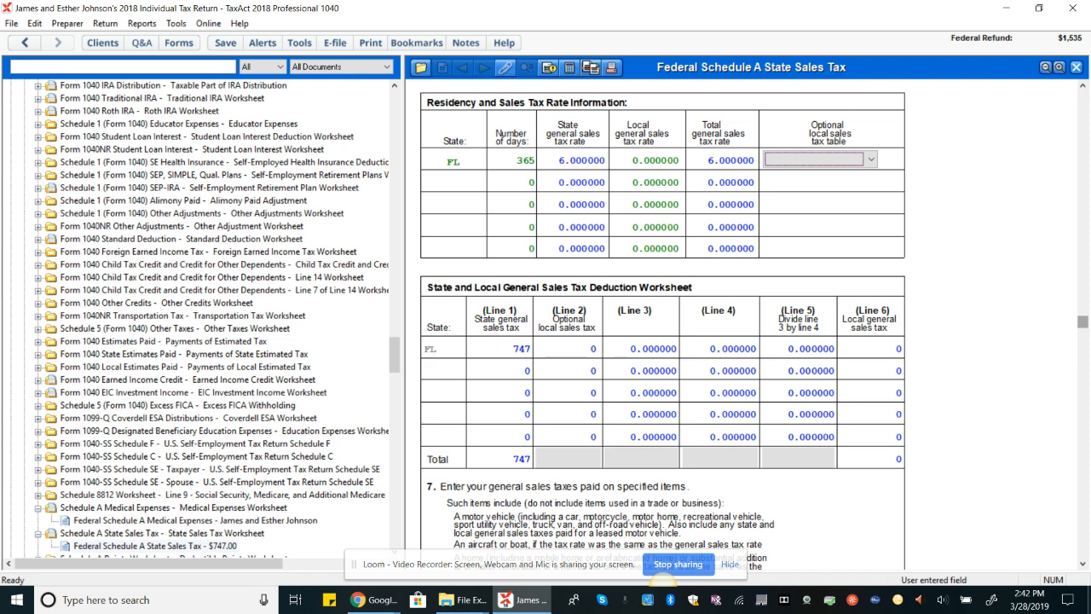
{"action": "scroll", "coordinate": [665, 324], "scroll_direction": "down", "scroll_amount": 5}
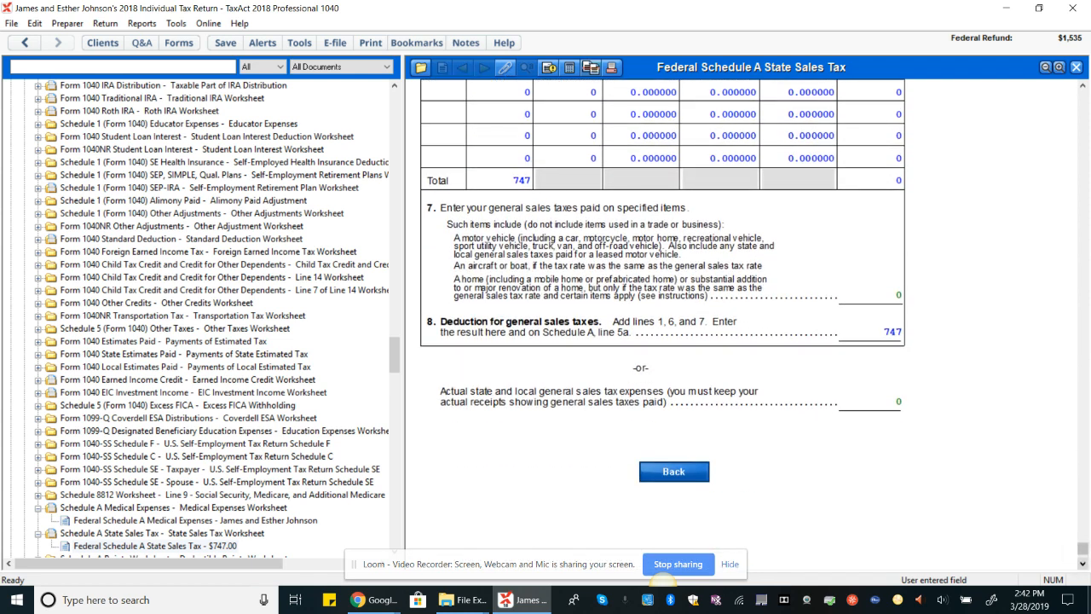
{"action": "left_click", "coordinate": [674, 472]}
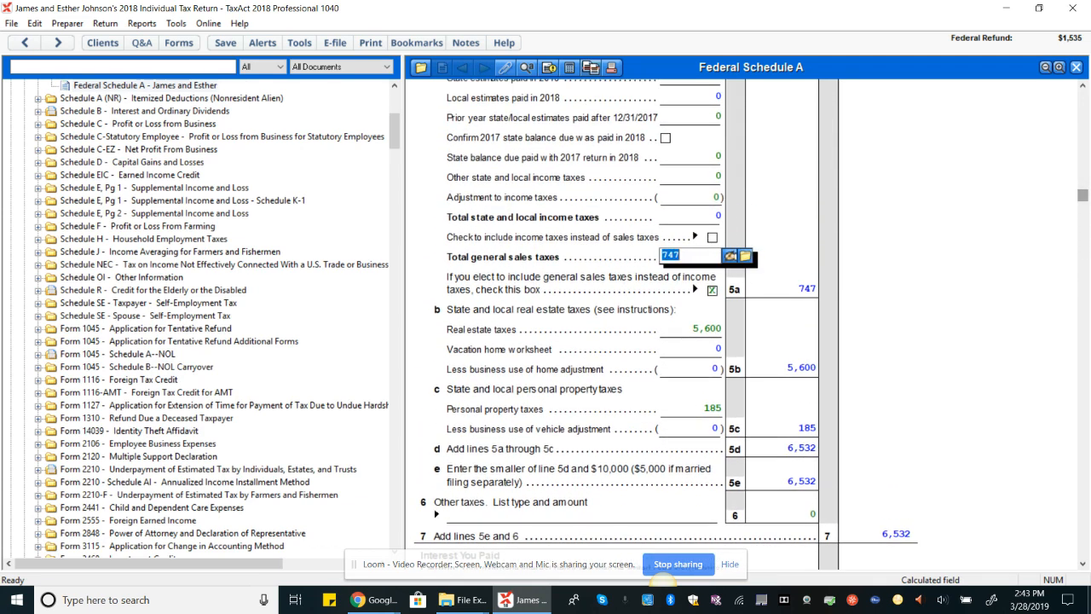
{"action": "key", "text": "Return"}
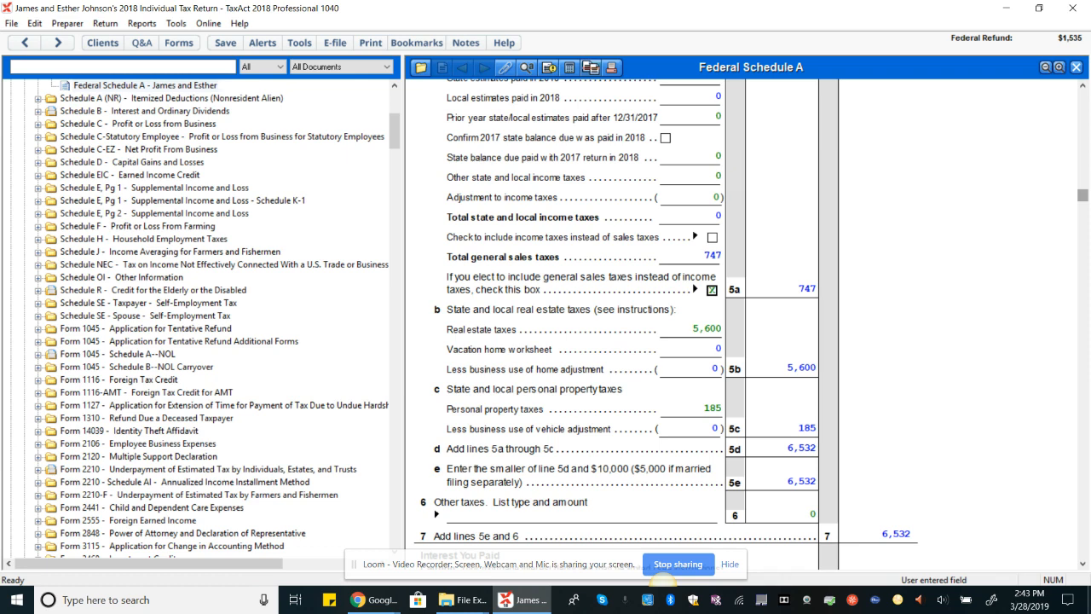
{"action": "key", "text": "super+a"}
{"action": "key", "text": "super+a"}
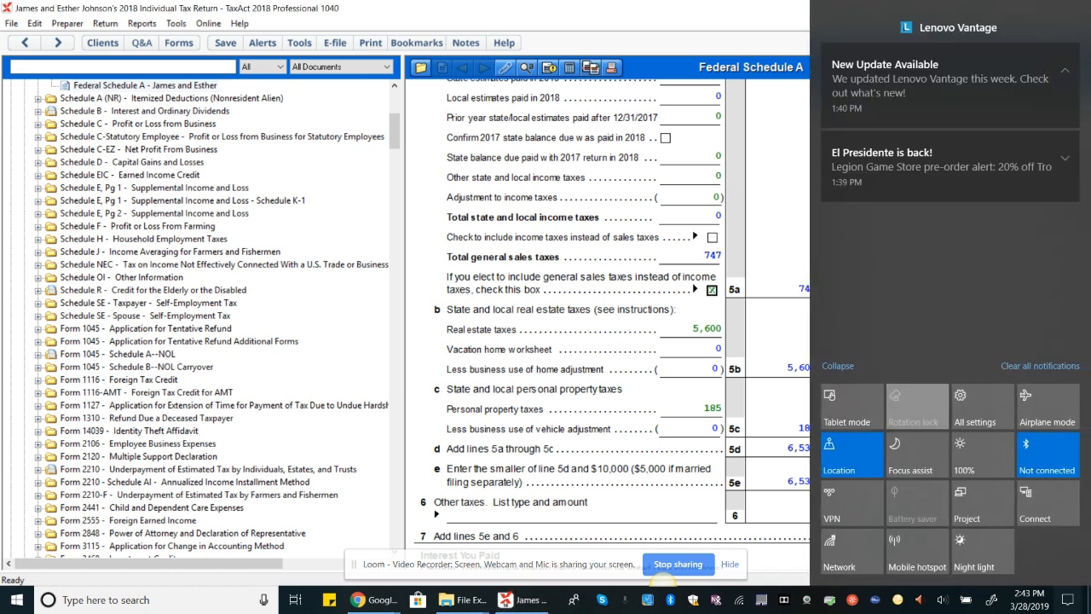
Open Federal Form 1040 and examine the standard or itemized deduction on line 8 along with the tax and refund lines
{"action": "scroll", "coordinate": [665, 324], "scroll_direction": "up", "scroll_amount": 4}
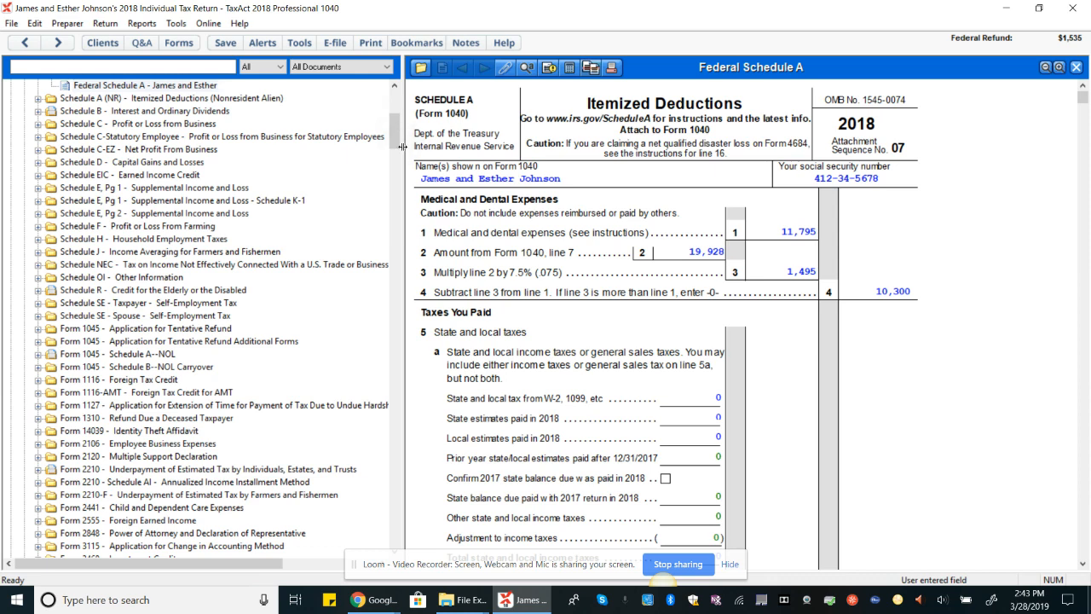
{"action": "scroll", "coordinate": [197, 320], "scroll_direction": "up", "scroll_amount": 8}
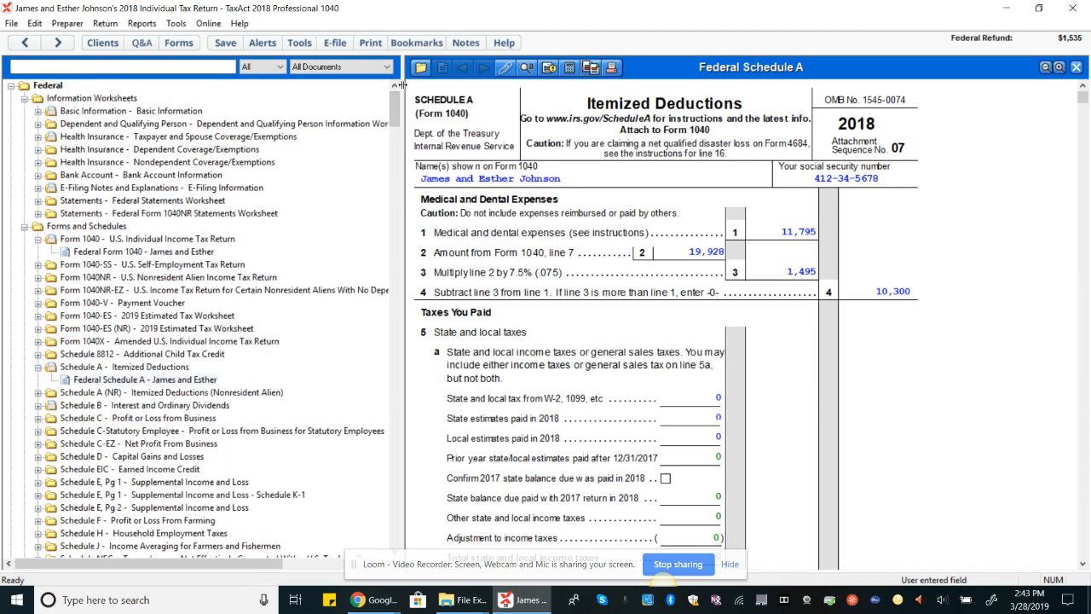
{"action": "double_click", "coordinate": [188, 252]}
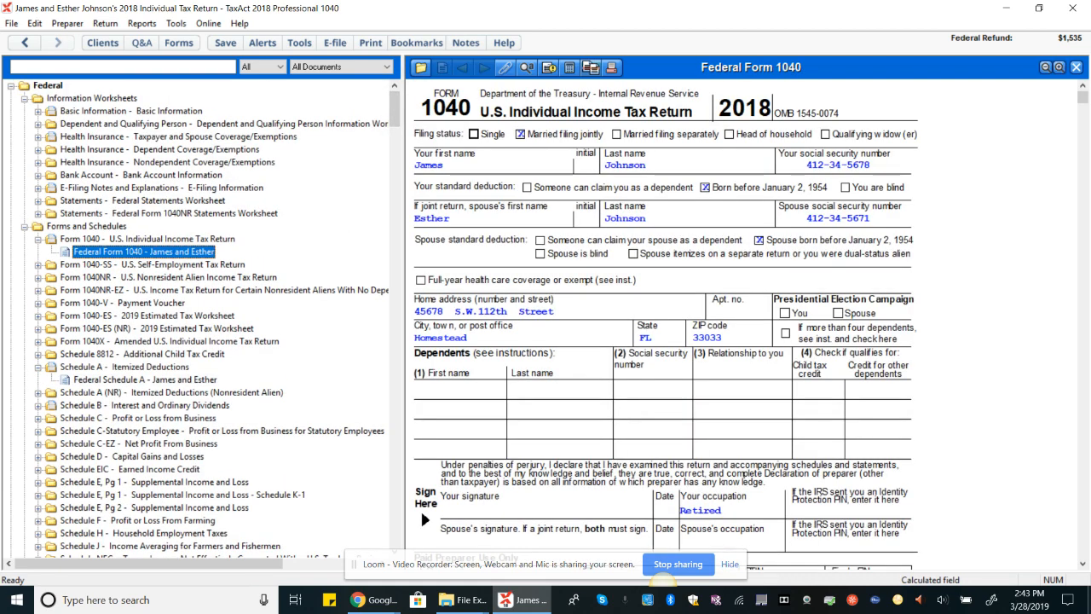
{"action": "left_click", "coordinate": [420, 508]}
{"action": "scroll", "coordinate": [421, 508], "scroll_direction": "down", "scroll_amount": 15}
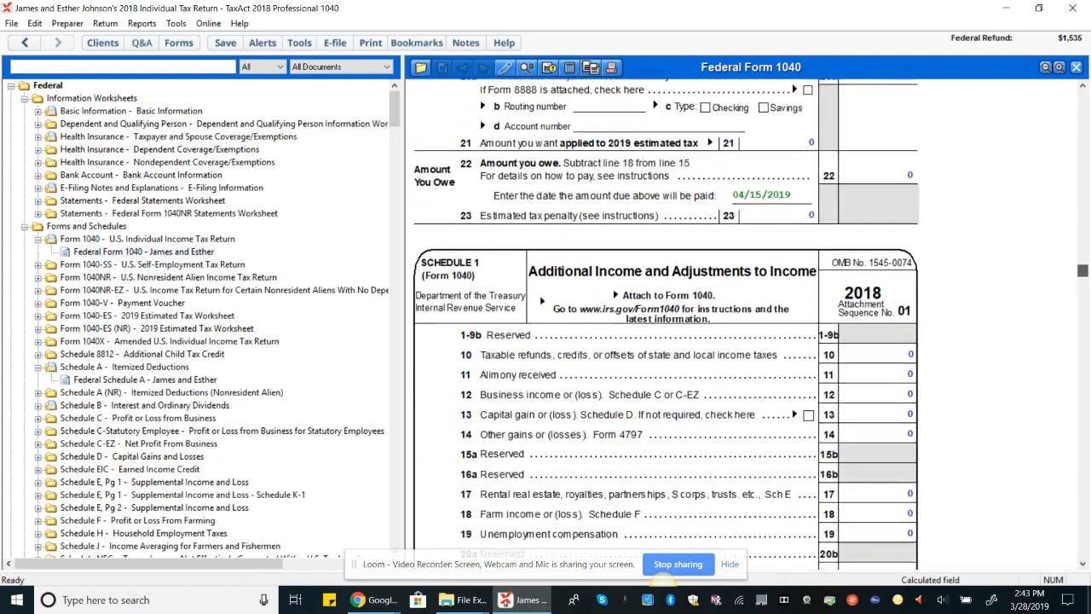
{"action": "scroll", "coordinate": [665, 324], "scroll_direction": "up", "scroll_amount": 10}
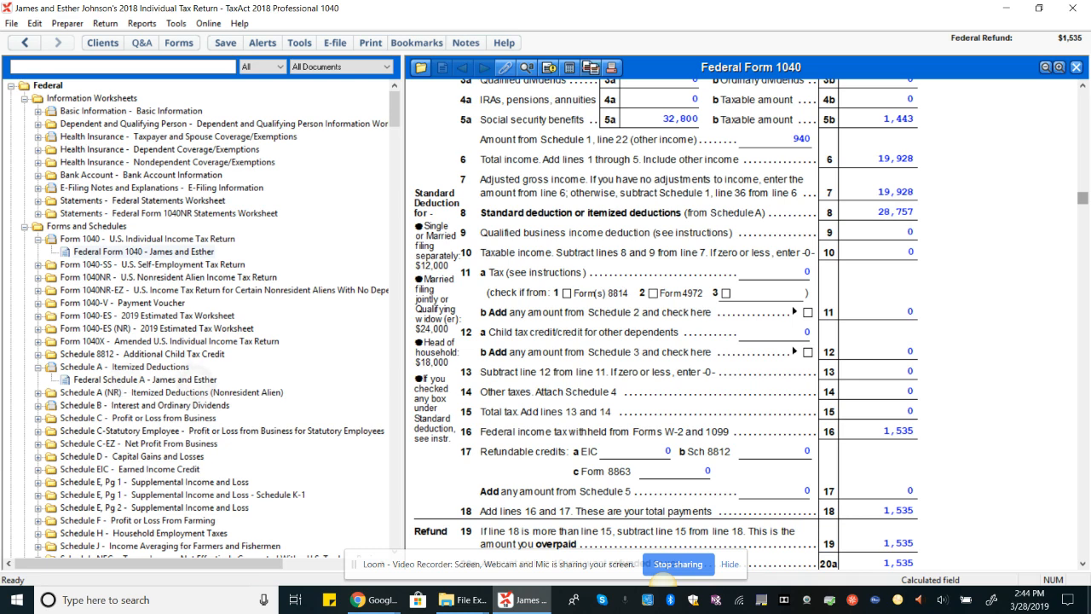
Reopen Federal Schedule A and review its entries from medical expenses through total itemized deductions on line 17
{"action": "double_click", "coordinate": [128, 380]}
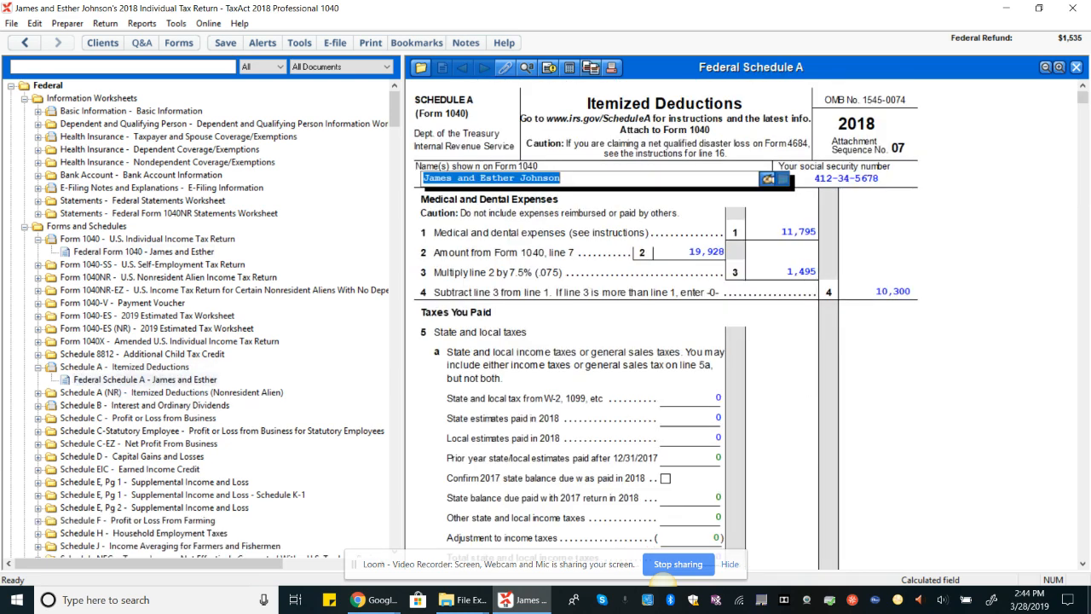
{"action": "left_click", "coordinate": [1083, 197]}
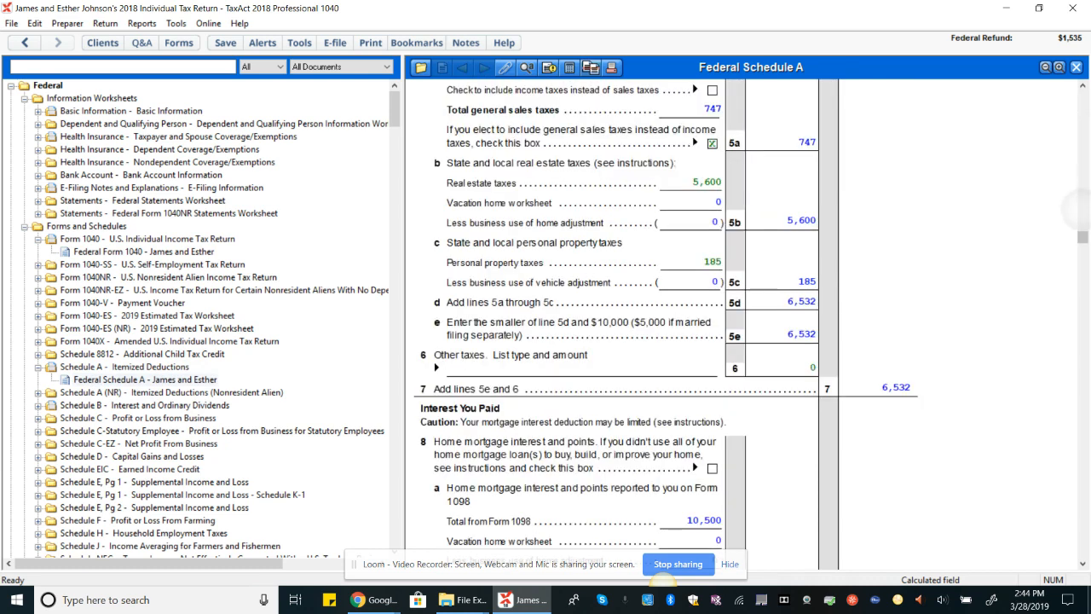
{"action": "left_click", "coordinate": [1083, 409]}
{"action": "left_click", "coordinate": [1083, 443]}
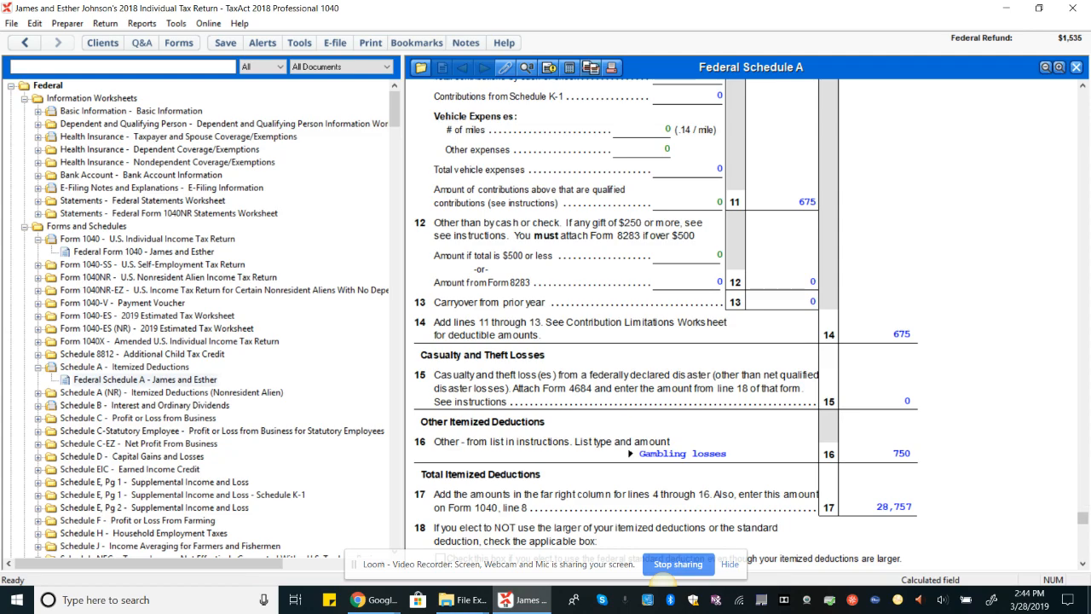
{"action": "scroll", "coordinate": [1072, 495], "scroll_direction": "up", "scroll_amount": 20}
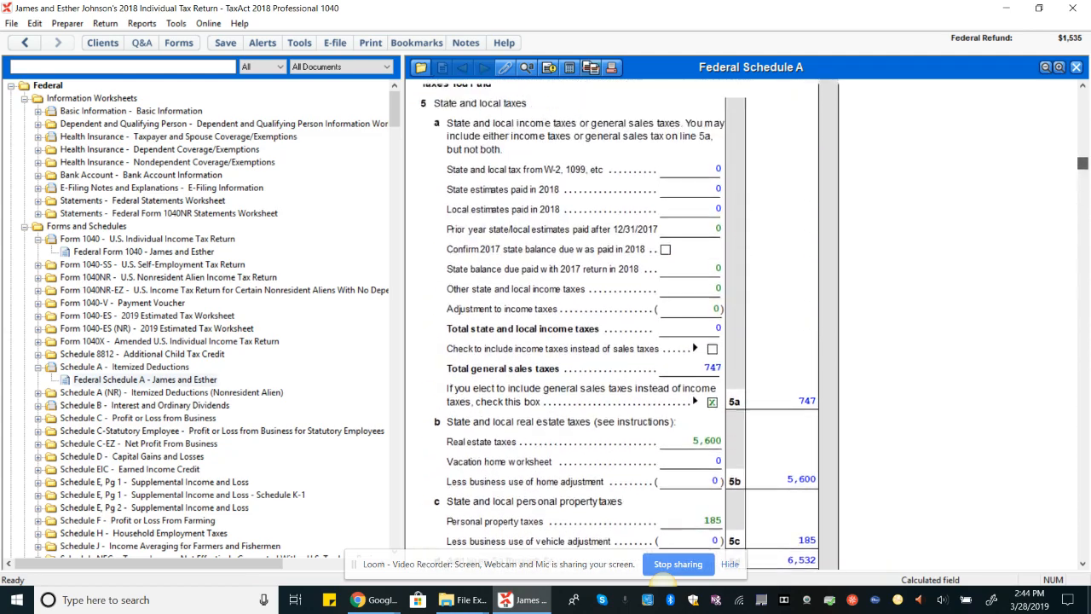
{"action": "scroll", "coordinate": [752, 322], "scroll_direction": "up", "scroll_amount": 1}
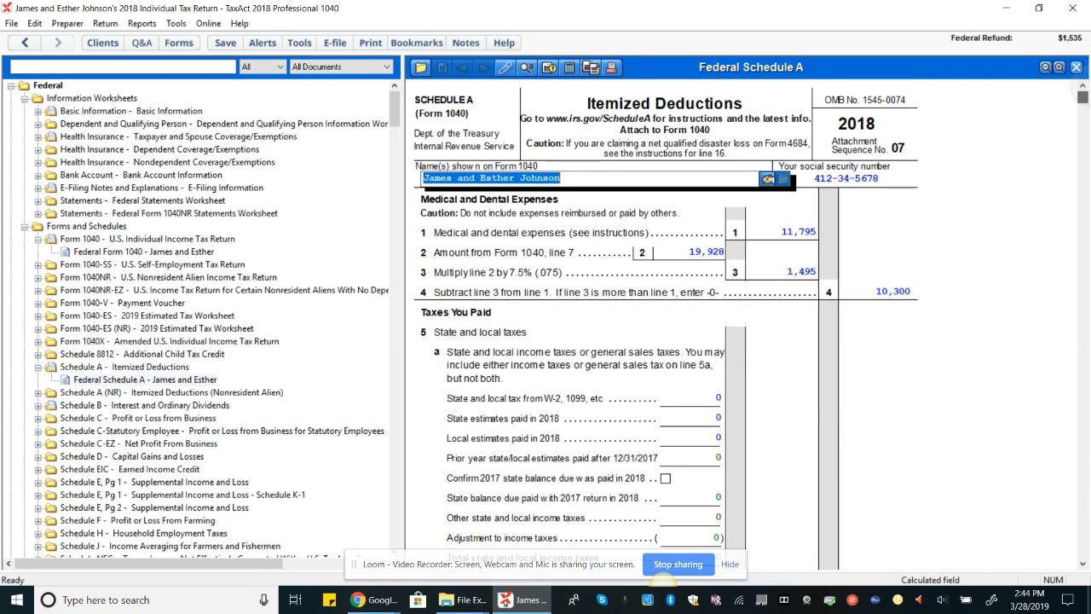
{"action": "scroll", "coordinate": [661, 324], "scroll_direction": "down", "scroll_amount": 10}
{"action": "left_click_drag", "start_coordinate": [1081, 235], "coordinate": [1082, 97]}
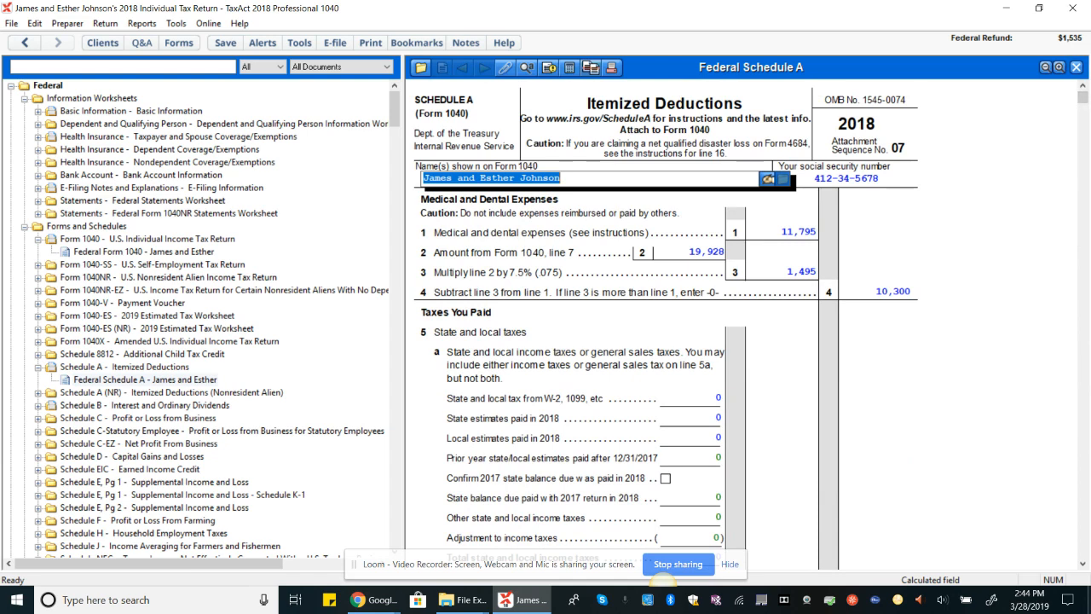